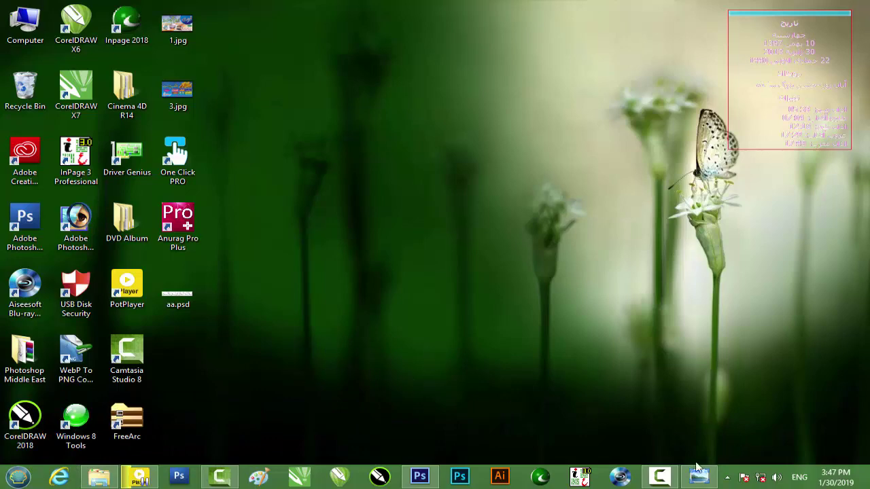
Examine the sample strip-effect image -1-Recovered.jpg in Windows Photo Viewer, then put the viewer away
click(699, 476)
scroll(500, 267, down, 3)
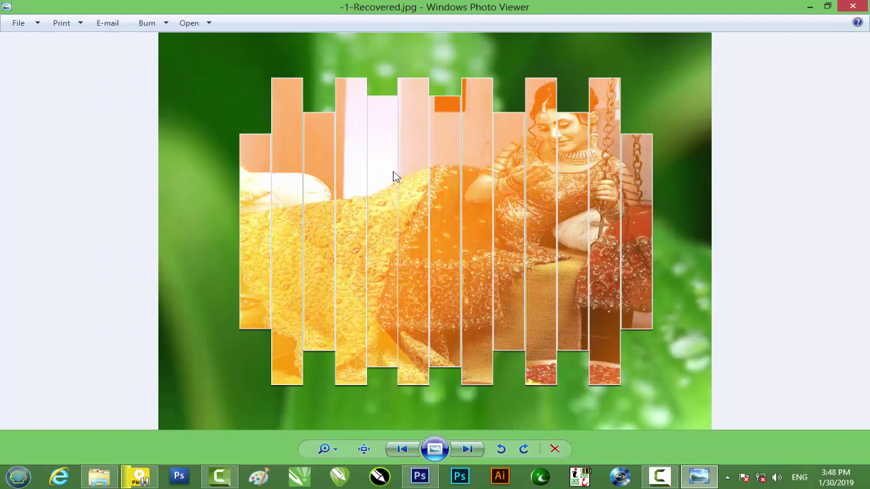
scroll(462, 230, up, 1)
scroll(464, 231, down, 1)
scroll(464, 229, up, 2)
scroll(464, 230, down, 2)
scroll(549, 224, up, 1)
scroll(548, 219, down, 1)
click(809, 6)
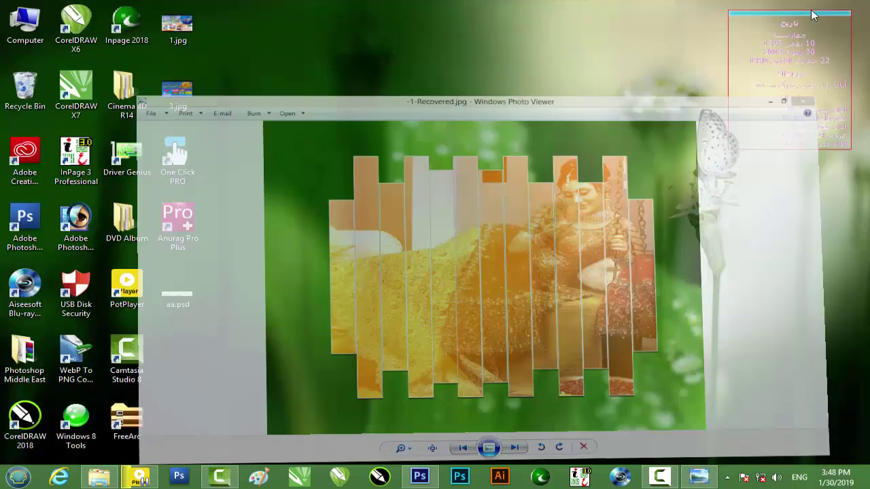
Switch to Photoshop and check the image size of the blank Untitled-1 document
click(419, 476)
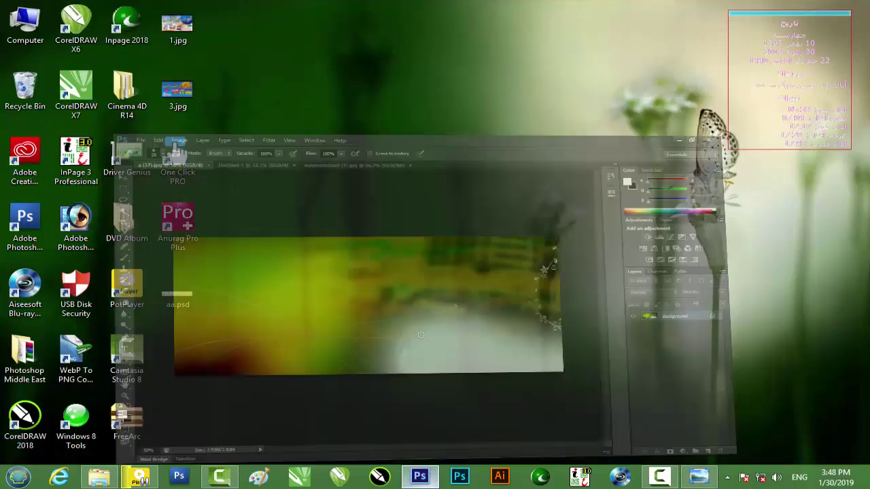
click(186, 48)
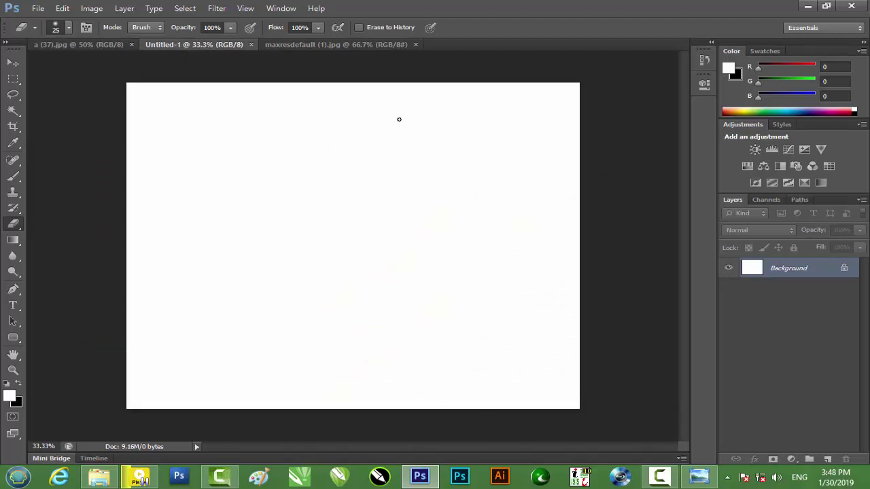
click(37, 9)
click(40, 10)
click(62, 8)
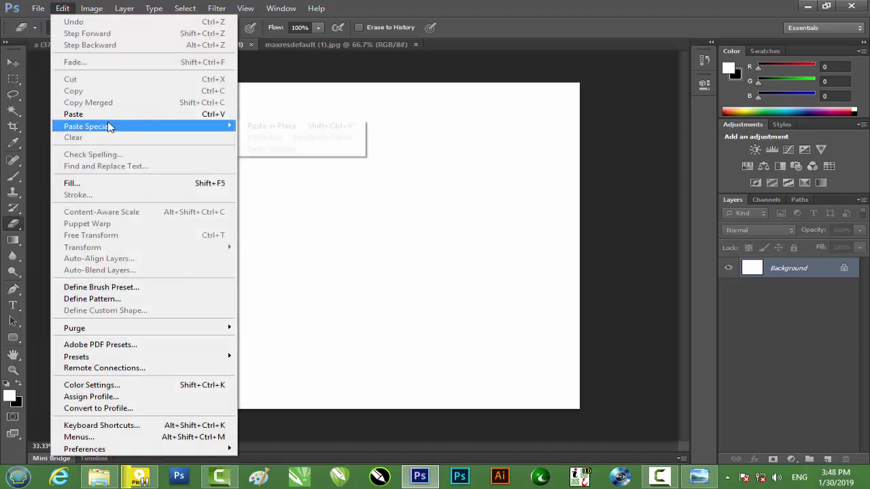
mouse_move(91, 8)
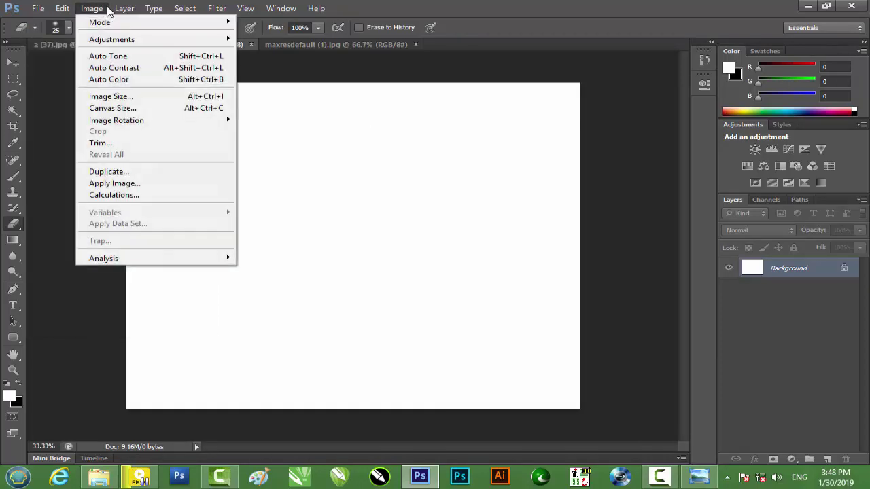
click(150, 98)
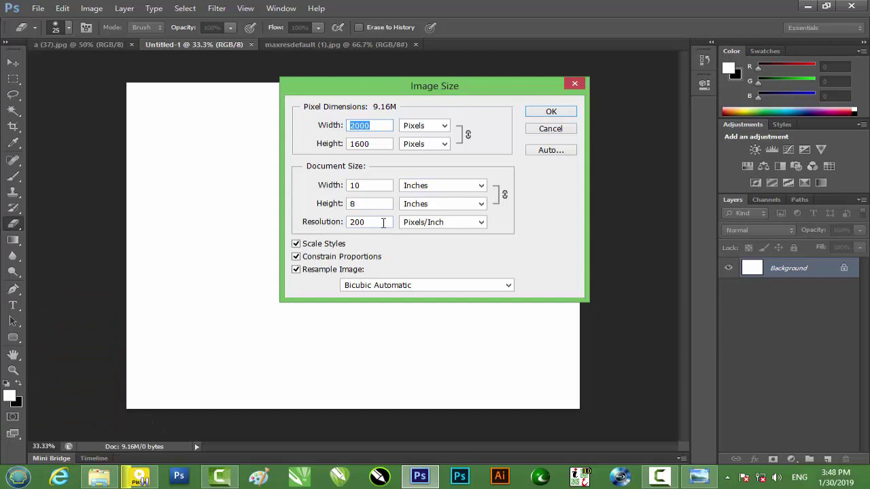
click(549, 114)
Copy the maxresdefault (1).jpg photo into the Untitled-1 document as a new layer with the Move tool
click(377, 44)
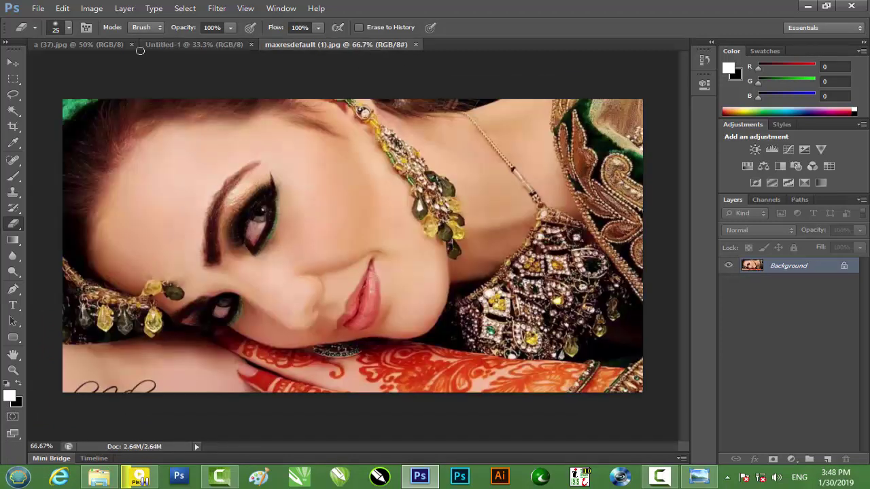
click(13, 63)
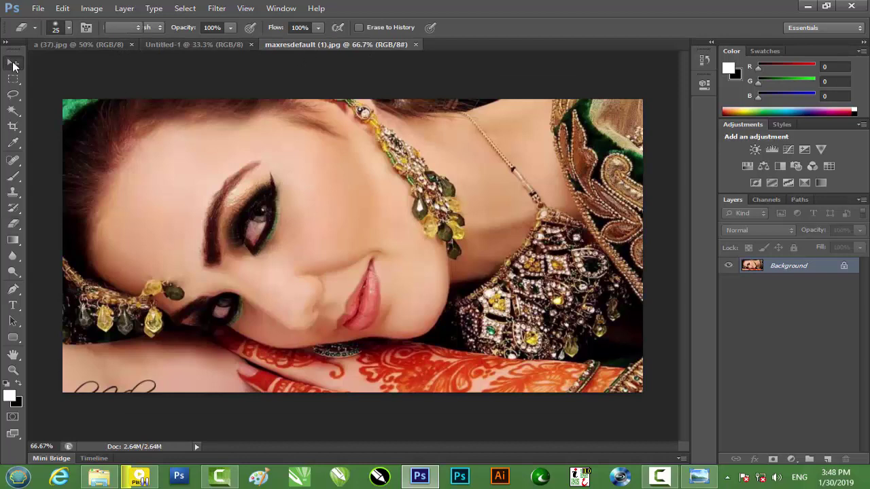
click(180, 46)
drag(183, 58, 333, 208)
Enlarge the woman's photo with Free Transform to about 136% width and 142% height
drag(500, 166, 537, 147)
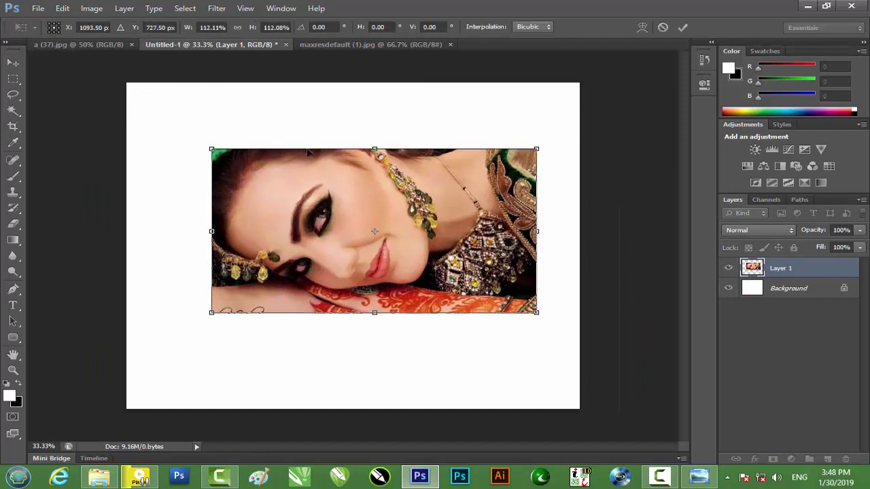
drag(208, 152, 175, 134)
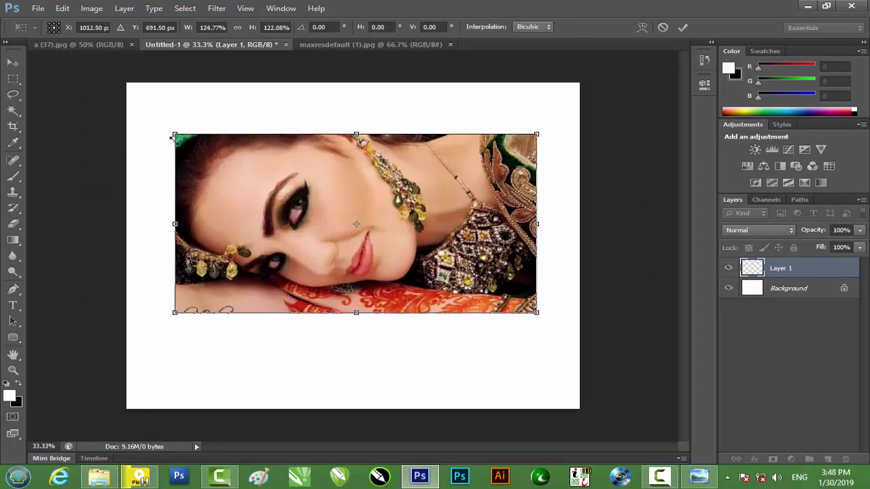
drag(536, 316, 569, 343)
Nudge the enlarged photo left and down until it sits roughly centred on the canvas, and apply the transform
key(Left)
key(Left)
key(Left)
key(Left)
key(Left)
key(Left)
key(Left)
key(Left)
key(Left)
key(Left)
key(Left)
key(Left)
key(Left)
key(Left)
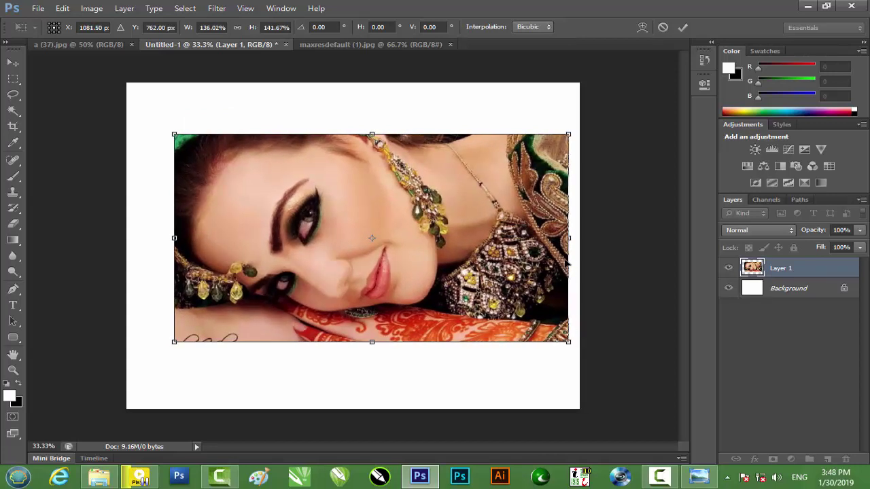
key(Left)
key(Left)
key(Left)
key(Left)
key(Left)
key(Left)
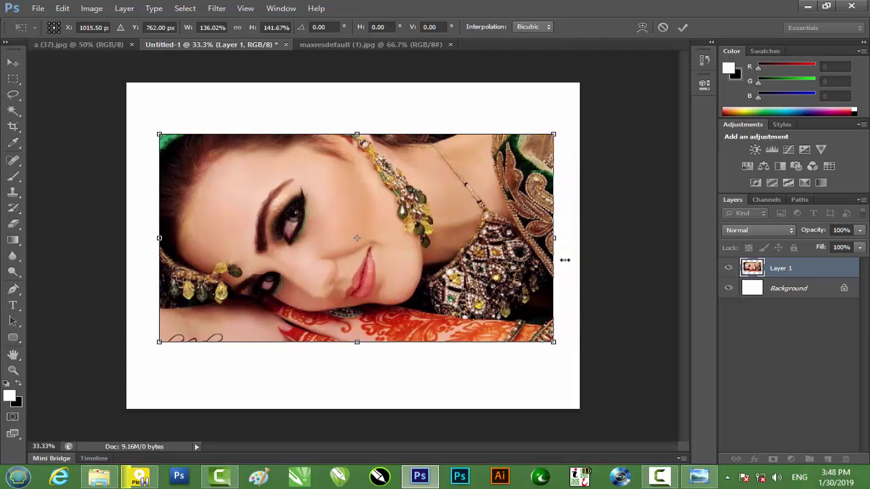
key(Down)
key(Down)
key(Down)
key(Down)
key(Down)
key(Down)
key(Down)
key(Down)
key(Down)
key(Down)
key(Down)
key(Down)
key(Down)
key(Down)
key(Down)
key(Down)
key(Down)
key(Down)
key(Down)
key(Down)
key(Down)
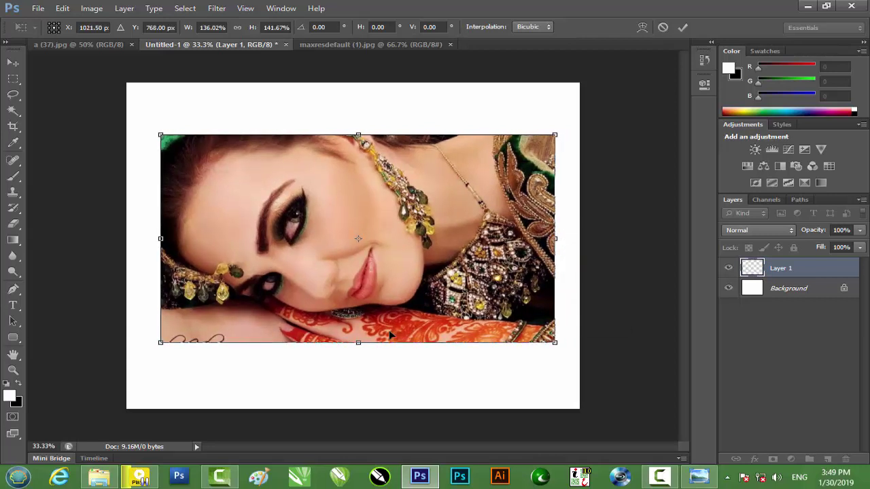
key(Up)
key(Up)
key(Up)
key(Up)
key(Up)
key(Up)
key(Up)
key(Up)
key(Up)
key(Up)
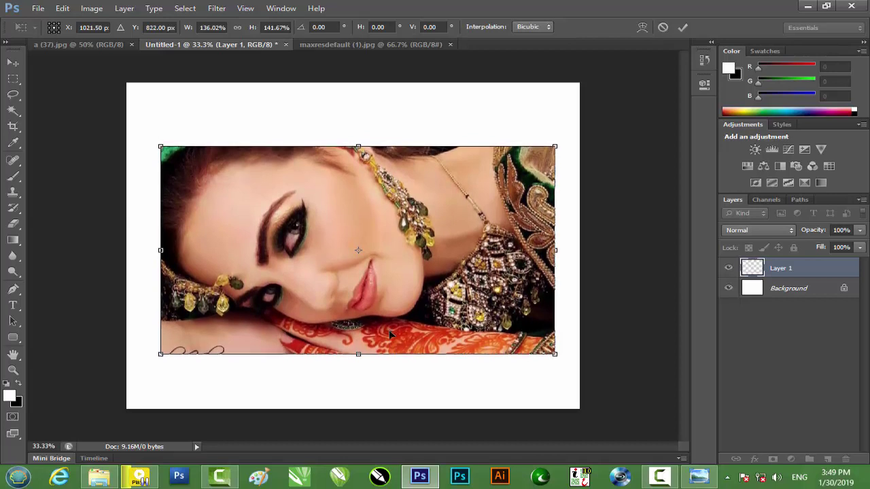
key(Return)
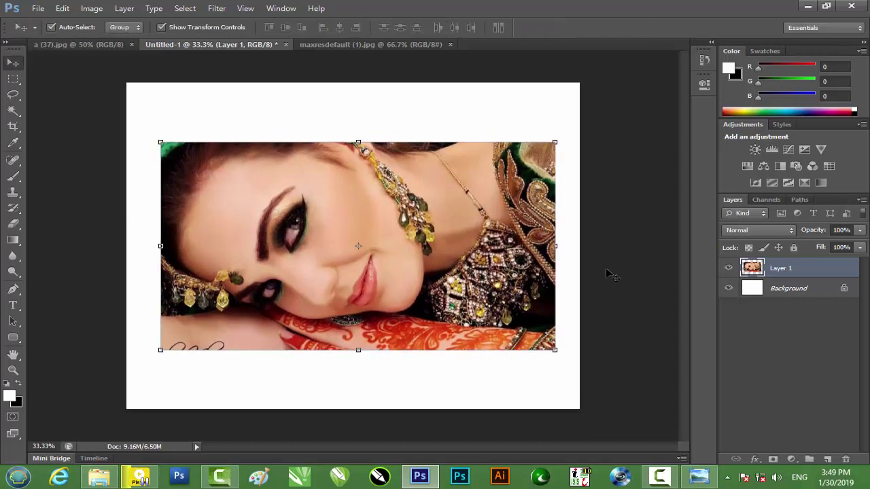
Copy a large rectangular area from the upper left of a (37).jpg and paste it into Untitled-1
key(ctrl+Tab)
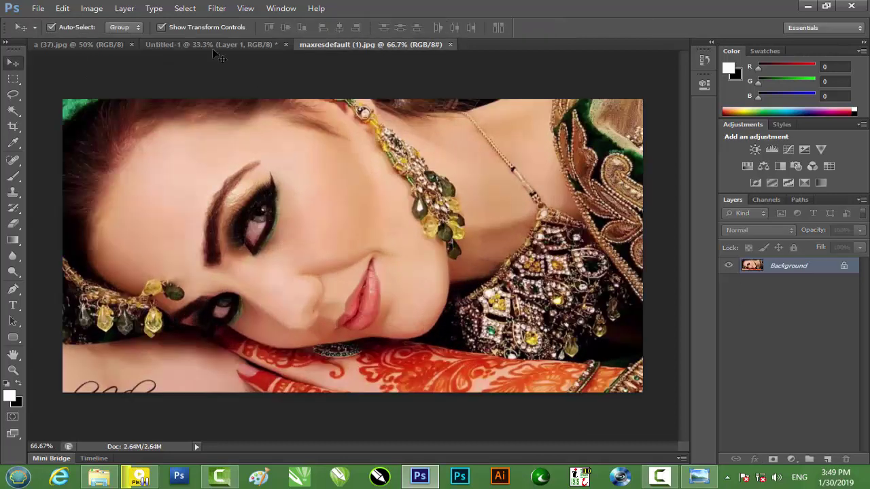
click(84, 43)
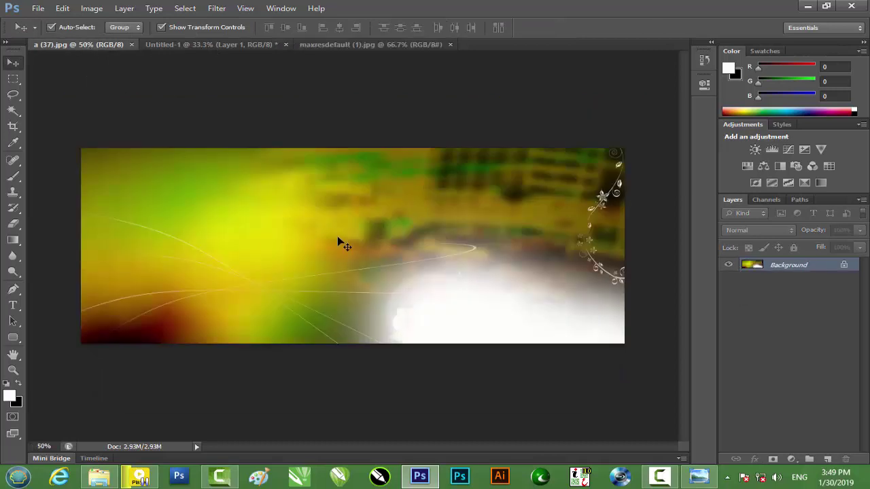
click(14, 79)
drag(87, 151, 482, 262)
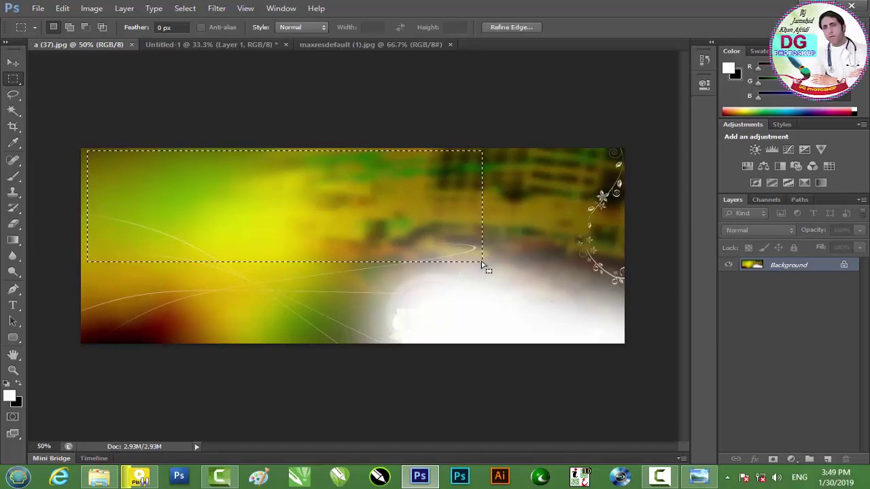
click(239, 44)
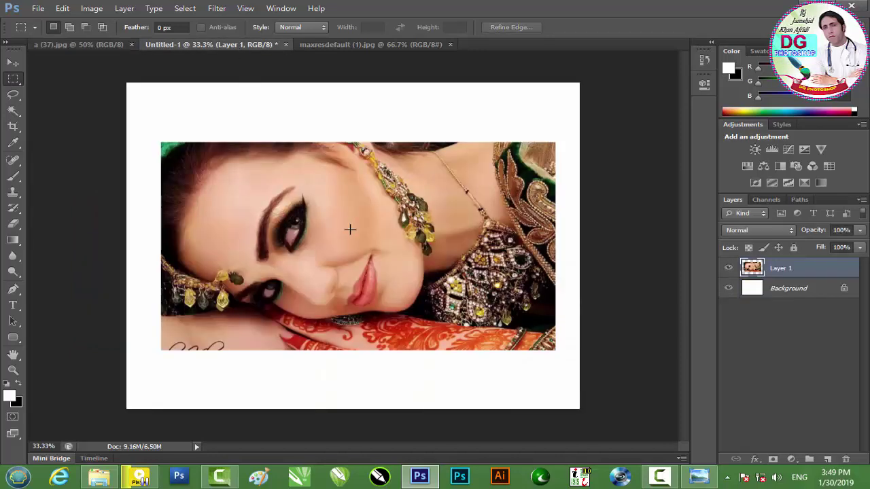
key(ctrl+v)
Stretch the pasted yellow-green image to cover the whole canvas, about 172% wide and 437% high
click(12, 62)
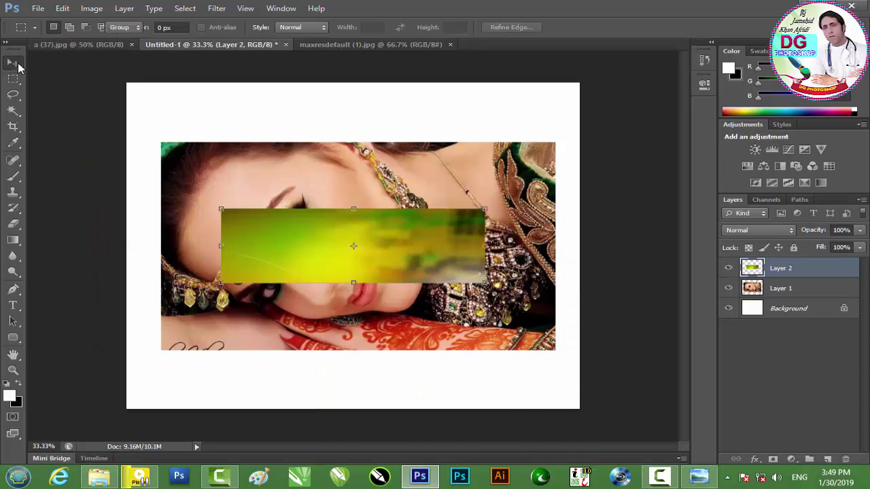
drag(485, 210, 579, 83)
drag(222, 284, 128, 410)
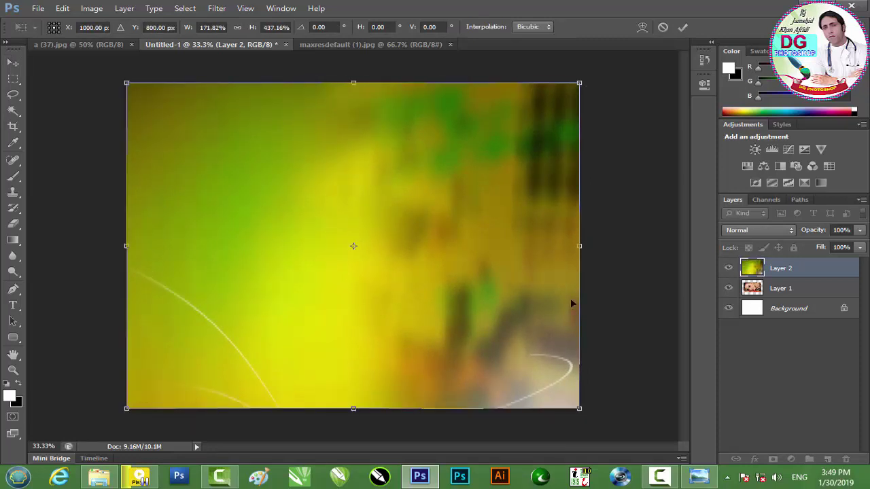
key(Return)
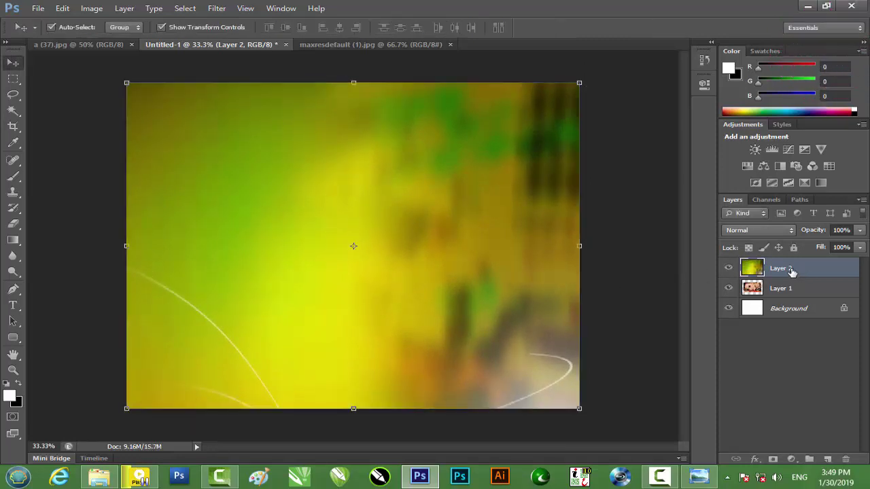
Hide Layer 2 and draw a black vertical rectangle about 76 by 906 px above Layer 1, near the photo's right edge
click(729, 268)
click(777, 290)
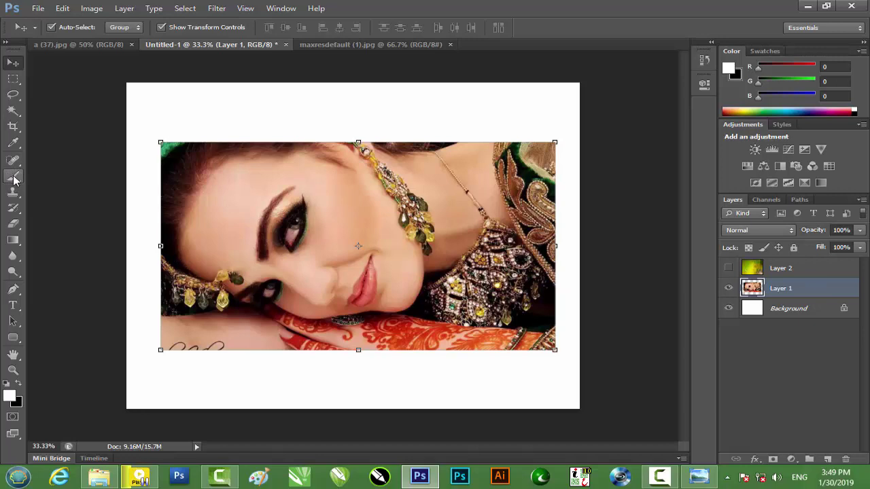
click(21, 383)
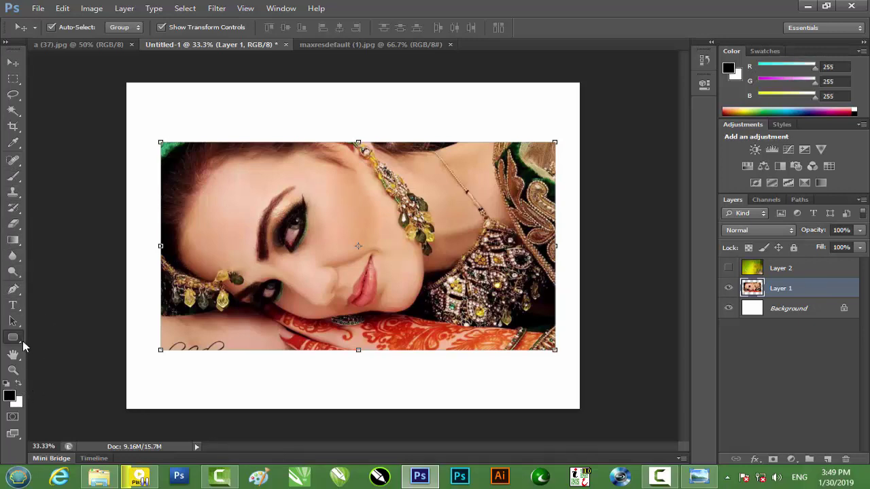
click(15, 337)
right_click(20, 342)
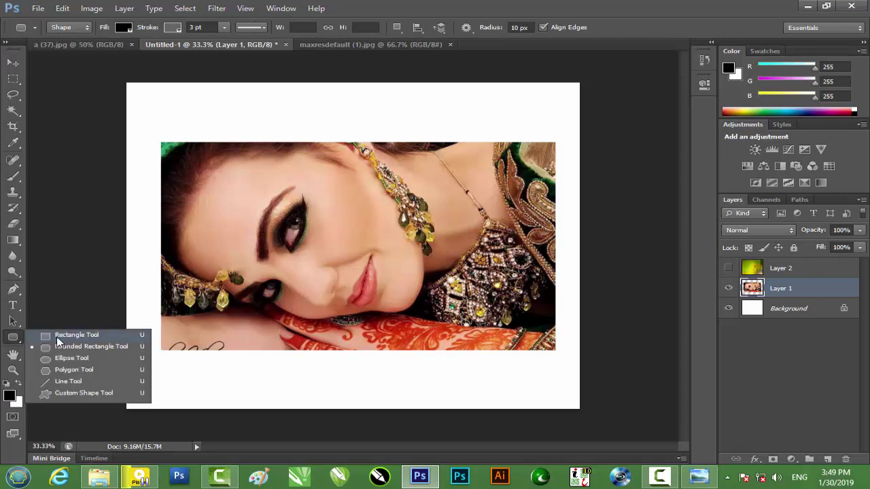
click(67, 338)
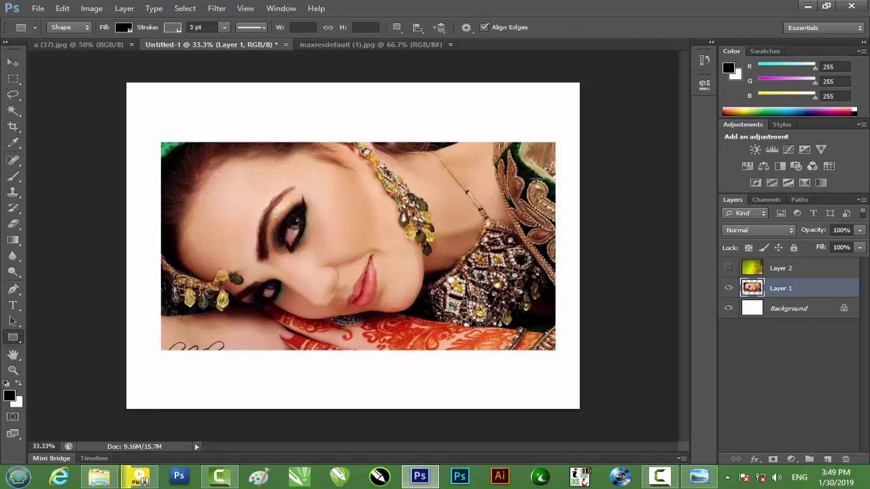
drag(547, 160, 533, 343)
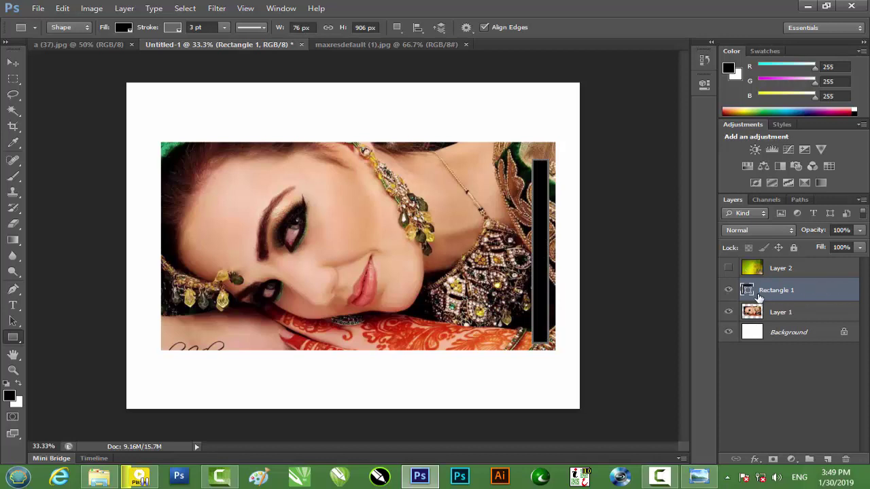
Add a Stroke layer style to the rectangle with the near-white colour f5fcfc
click(754, 459)
click(788, 342)
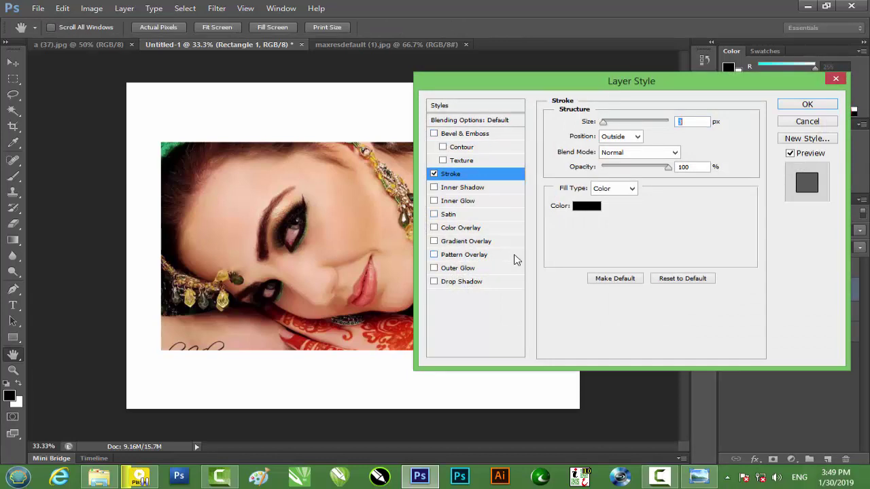
drag(538, 85, 653, 129)
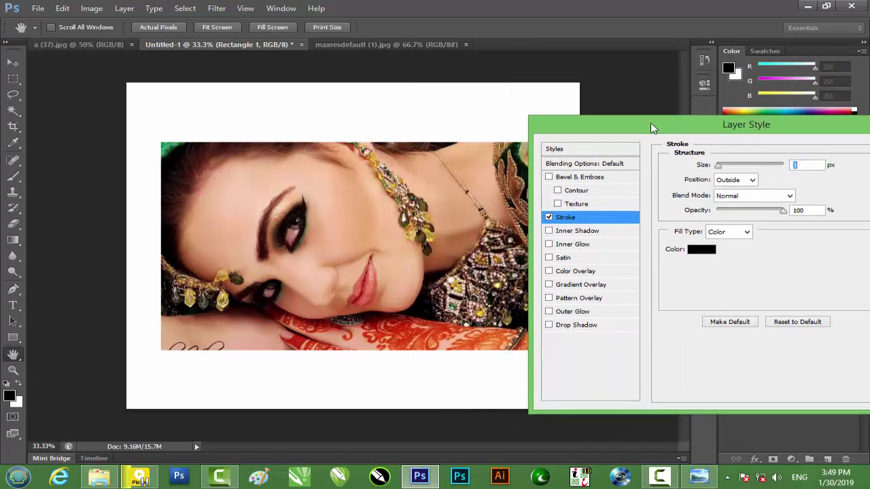
click(707, 253)
click(539, 184)
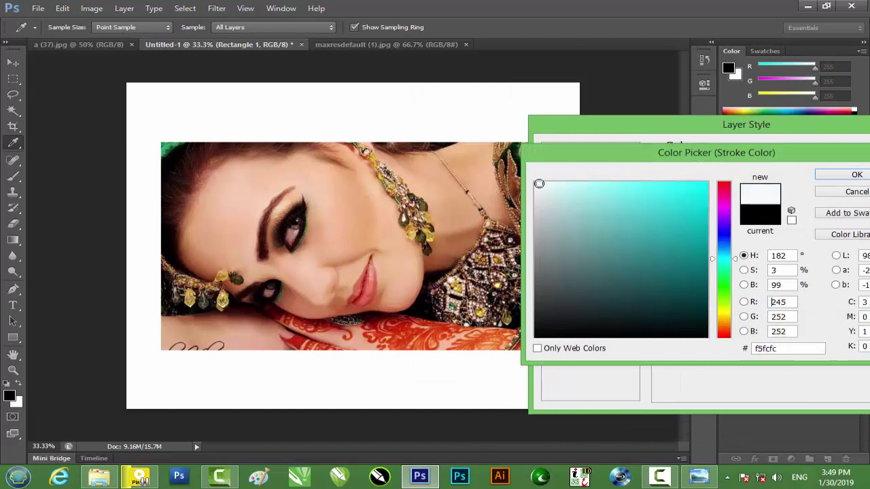
mouse_move(640, 155)
mouse_down()
mouse_move(267, 164)
mouse_move(272, 144)
mouse_up()
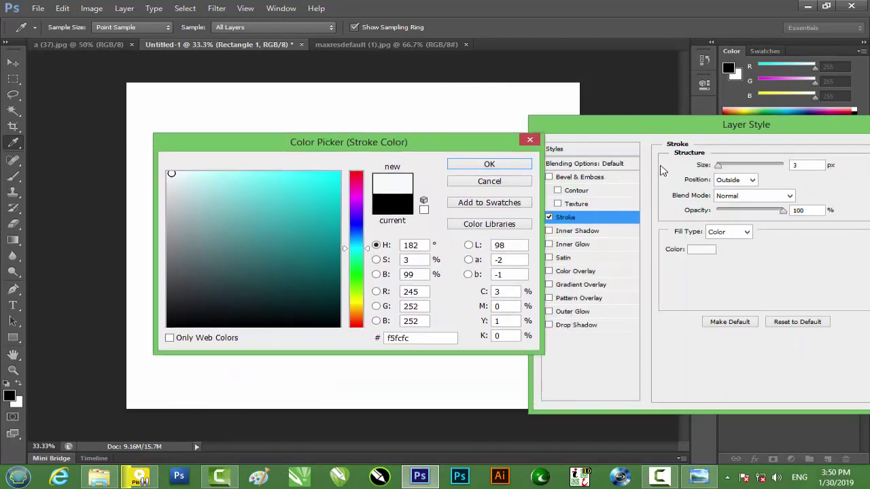
click(485, 164)
Set the rectangle's stroke position to Inside
mouse_move(572, 129)
mouse_down()
mouse_move(672, 140)
mouse_move(149, 130)
mouse_move(89, 107)
mouse_up()
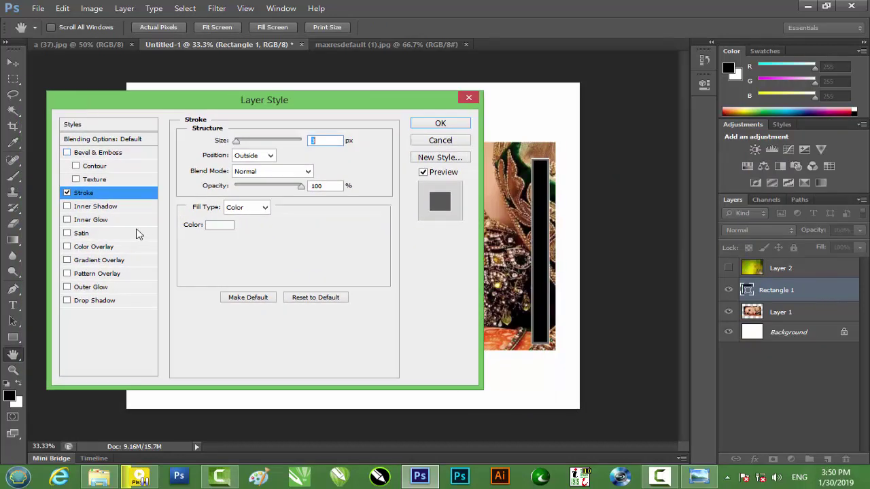
click(250, 157)
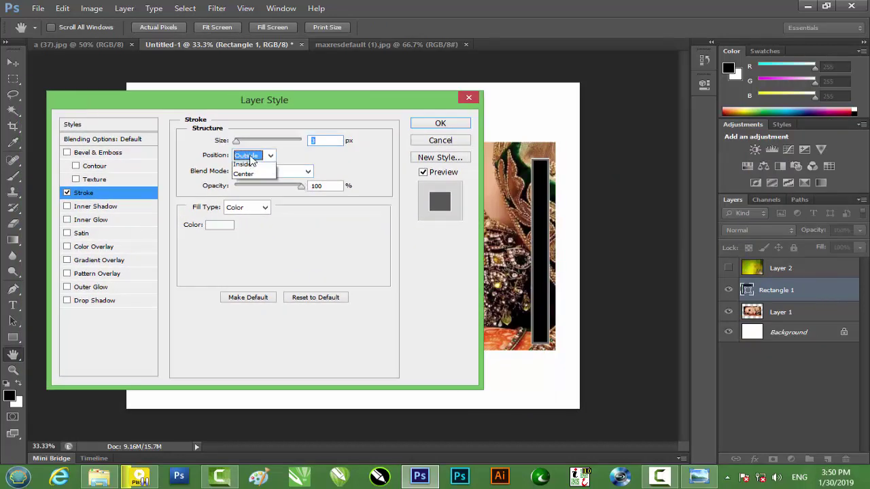
click(243, 177)
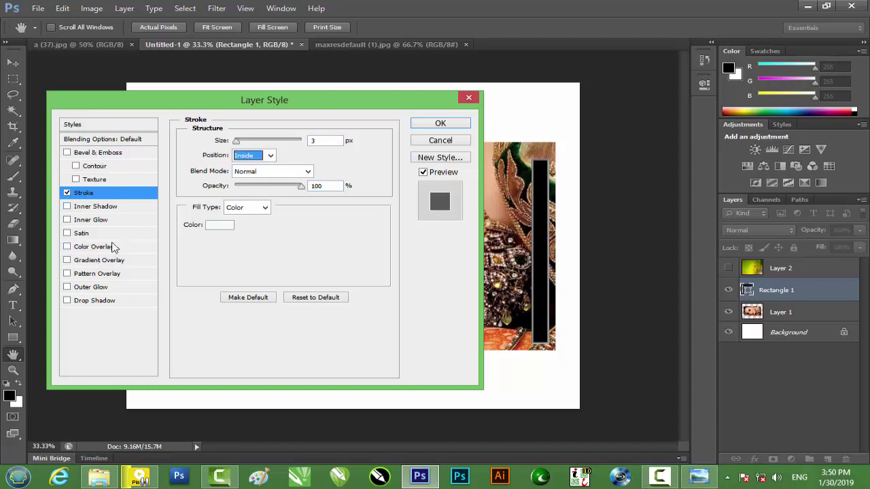
Add a Drop Shadow to the rectangle with an 80° angle, 3 px distance, 3% spread and 3 px size
click(98, 300)
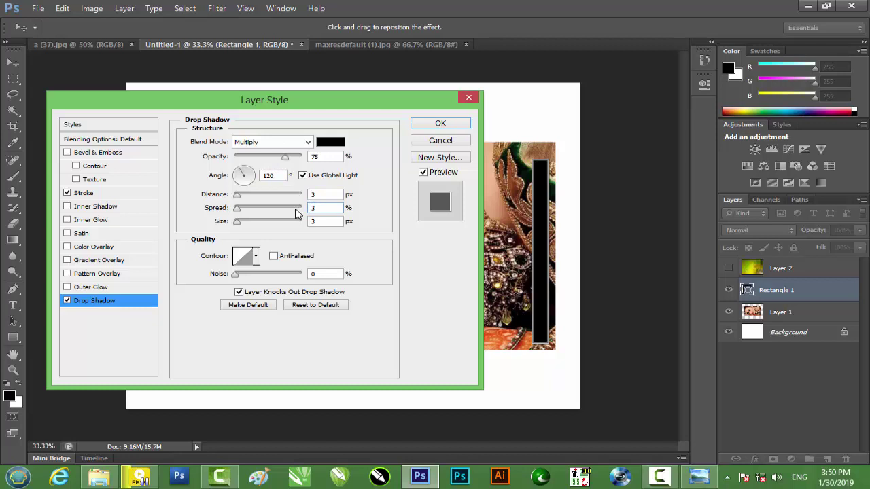
key(Tab)
drag(243, 174, 245, 169)
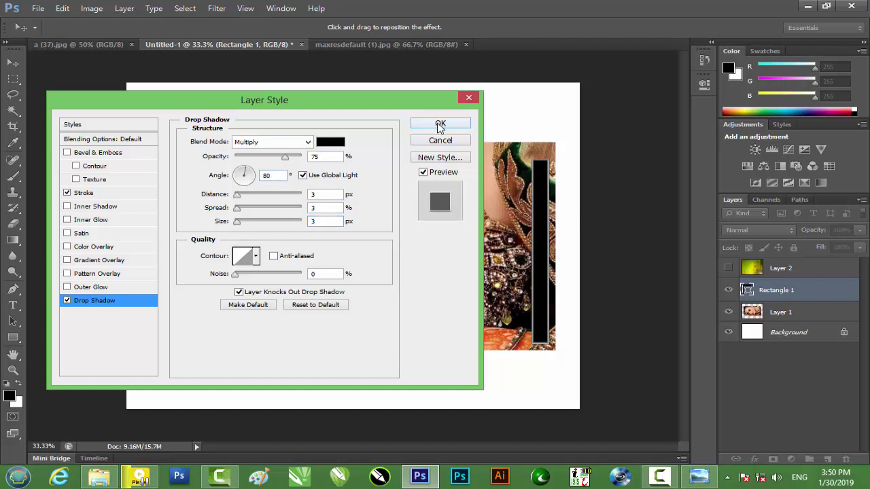
click(440, 123)
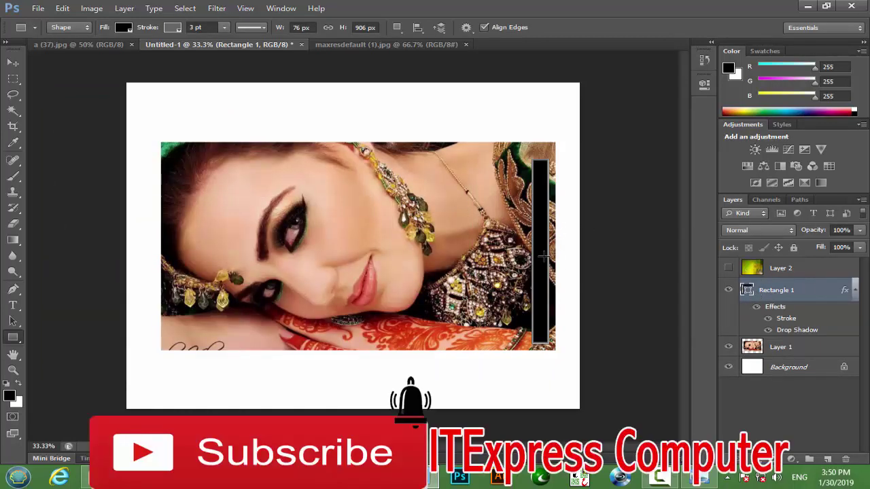
Set the rectangle's fill opacity to 0% in its blending options
key(ctrl+plus)
key(ctrl+plus)
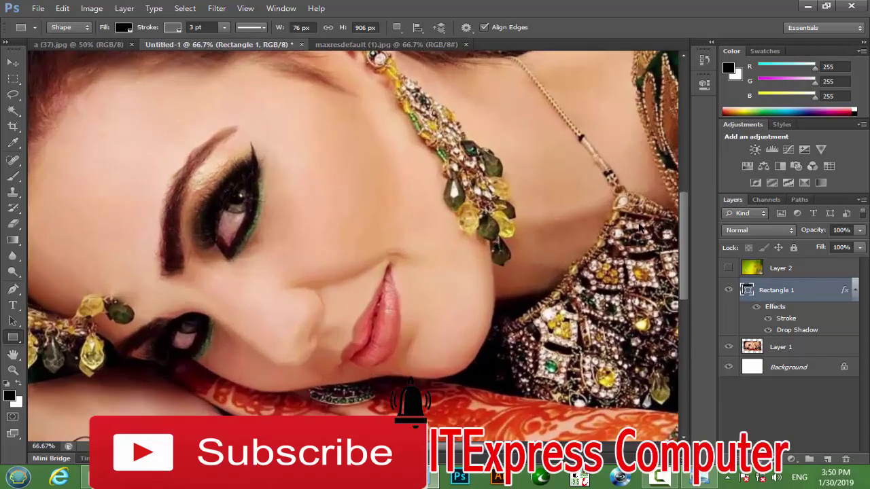
drag(622, 210, 461, 206)
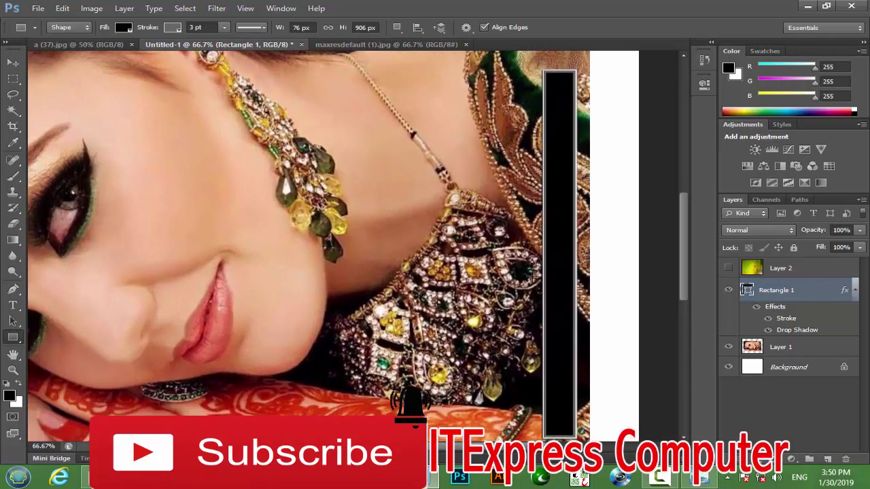
scroll(558, 269, down, 3)
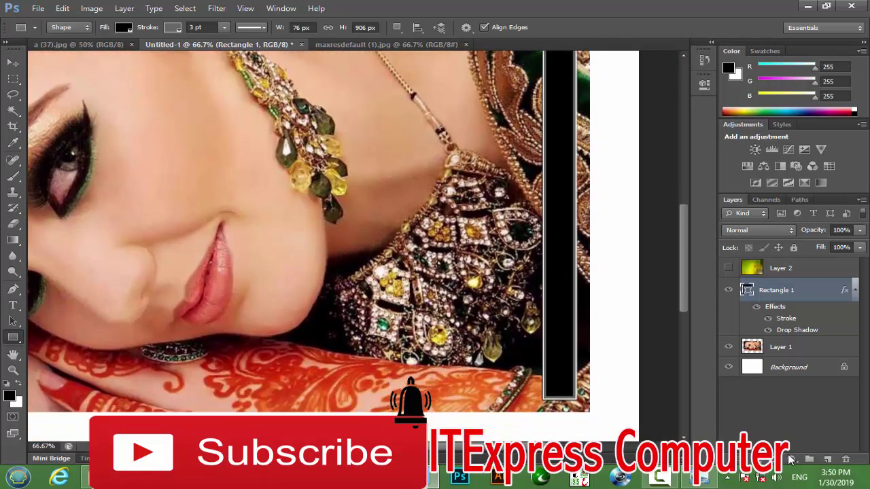
click(750, 460)
click(755, 309)
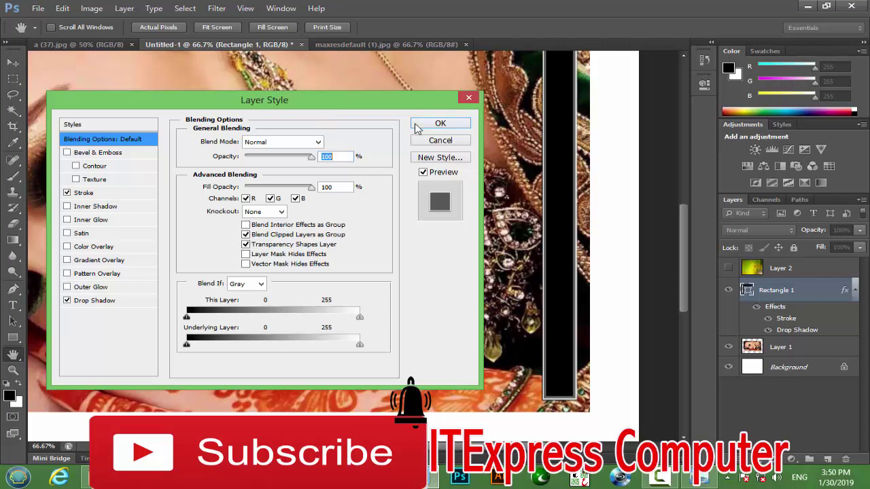
drag(310, 186, 231, 189)
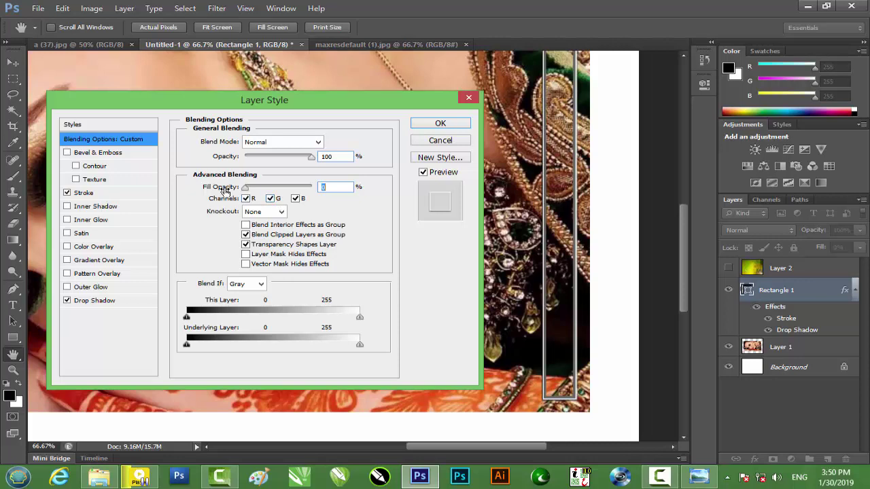
click(428, 125)
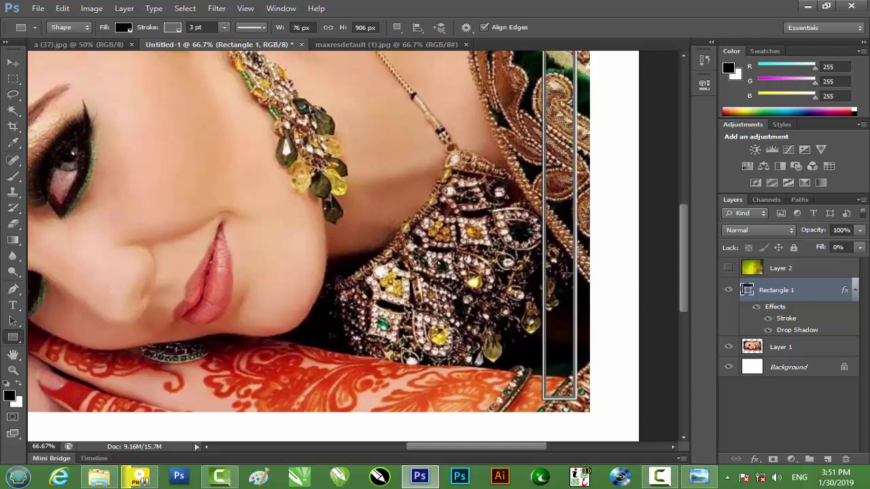
Add Bevel & Emboss to the rectangle and set its knockout to Deep
double_click(798, 331)
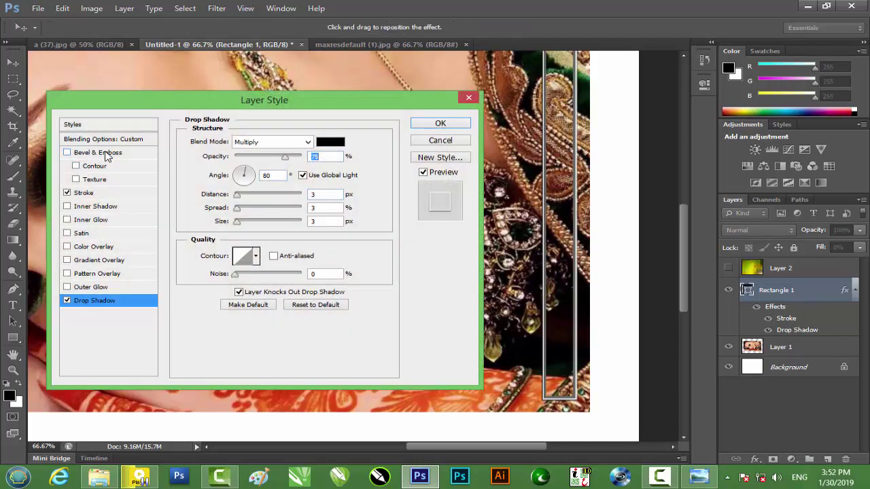
click(98, 152)
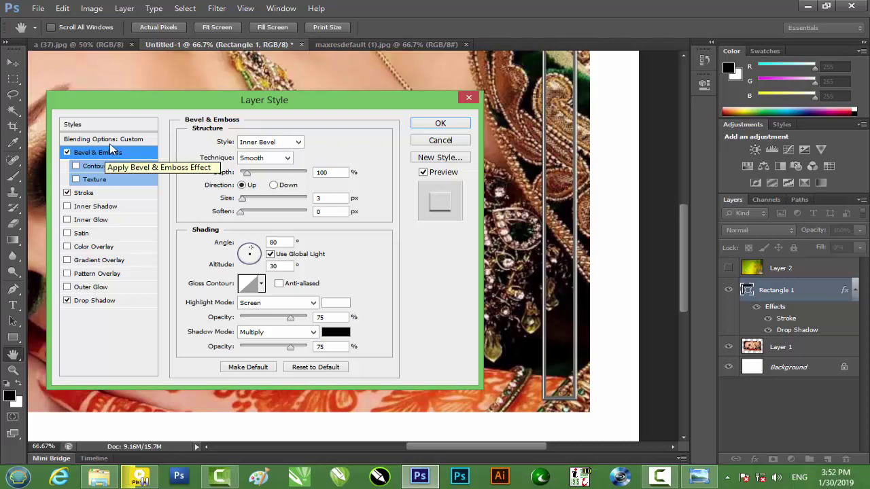
click(111, 142)
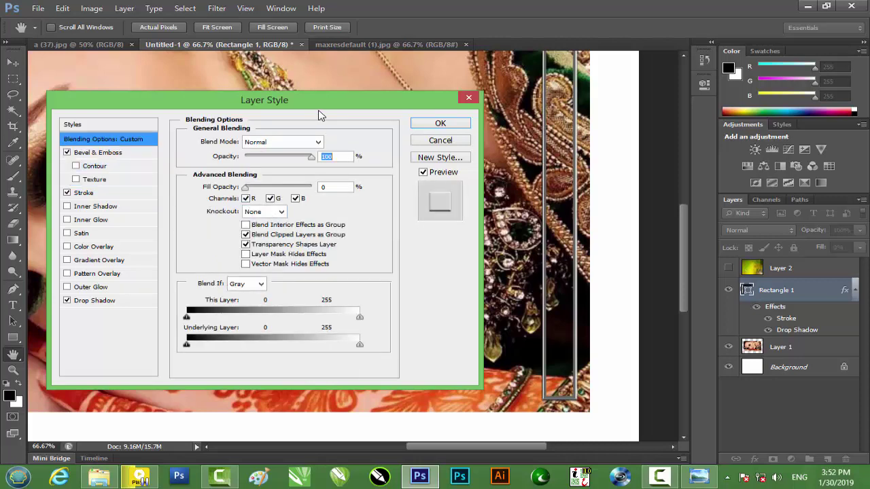
drag(332, 106, 387, 112)
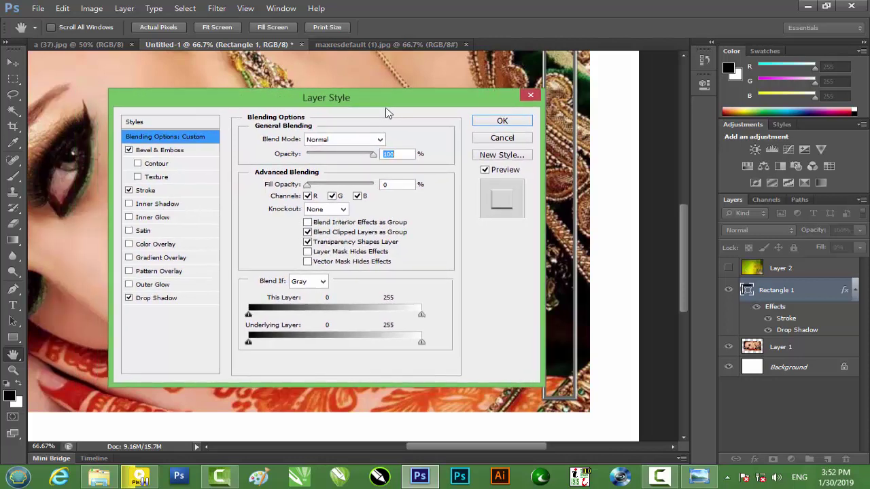
click(340, 212)
click(322, 241)
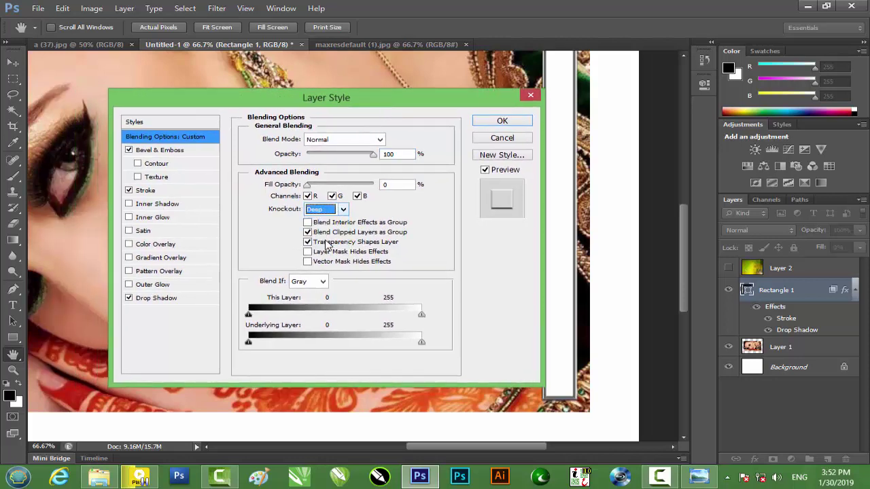
click(495, 122)
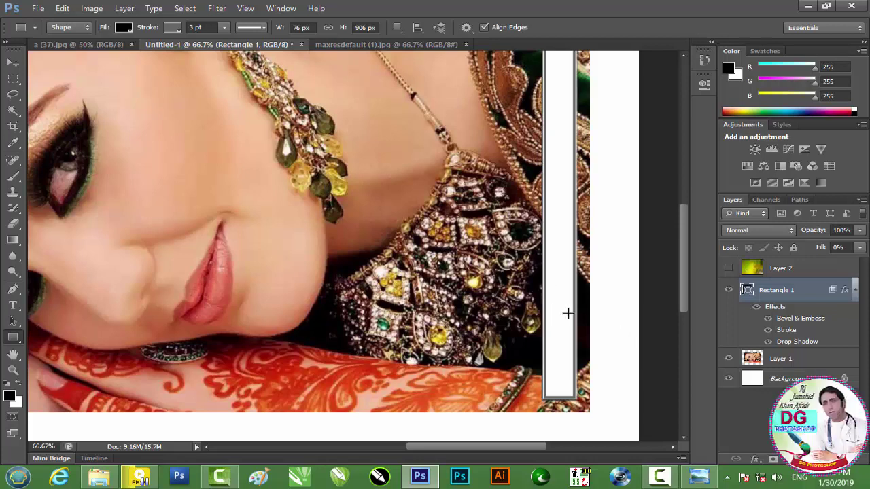
Merge Layer 1 with the Background layer
key(ctrl+minus)
key(ctrl+minus)
key(ctrl+plus)
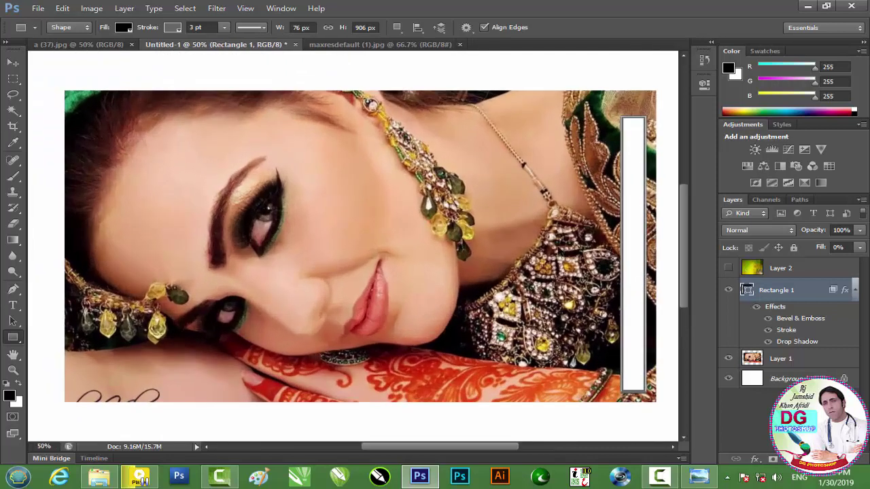
drag(583, 238, 511, 208)
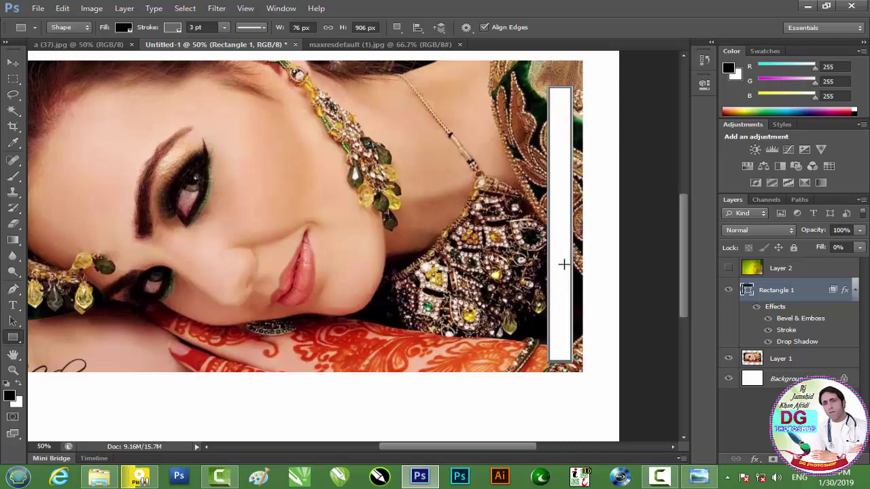
click(792, 379)
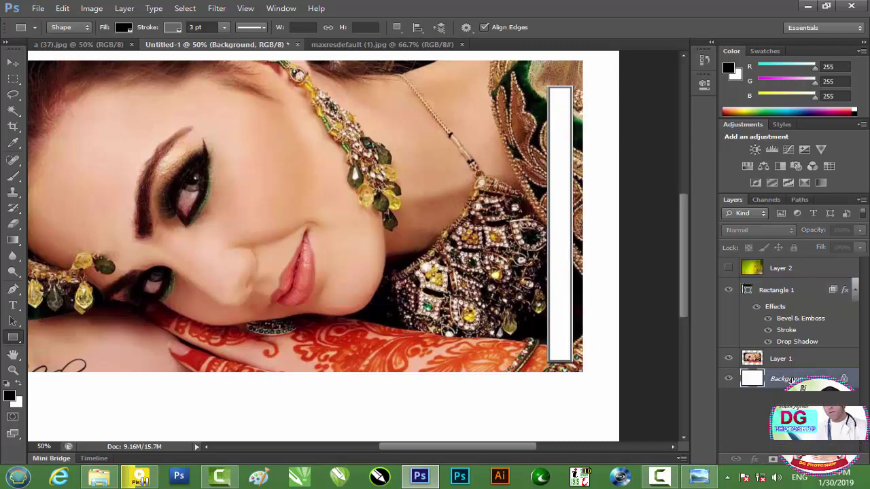
shift+click(792, 360)
right_click(792, 360)
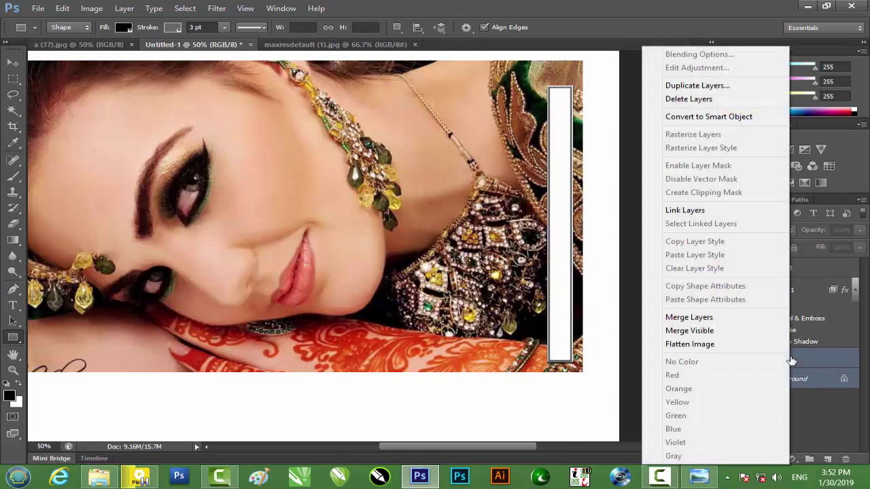
click(726, 317)
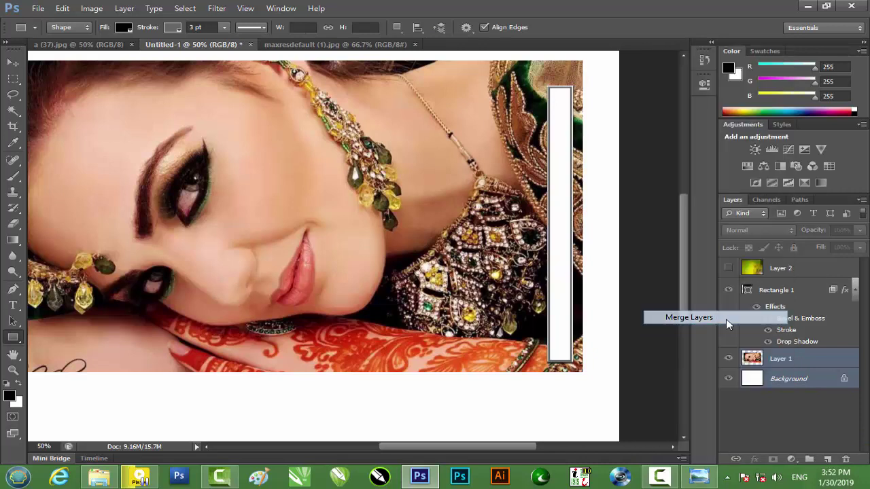
Show Layer 2 and move it between the Rectangle 1 layer and the Background
click(728, 268)
click(728, 268)
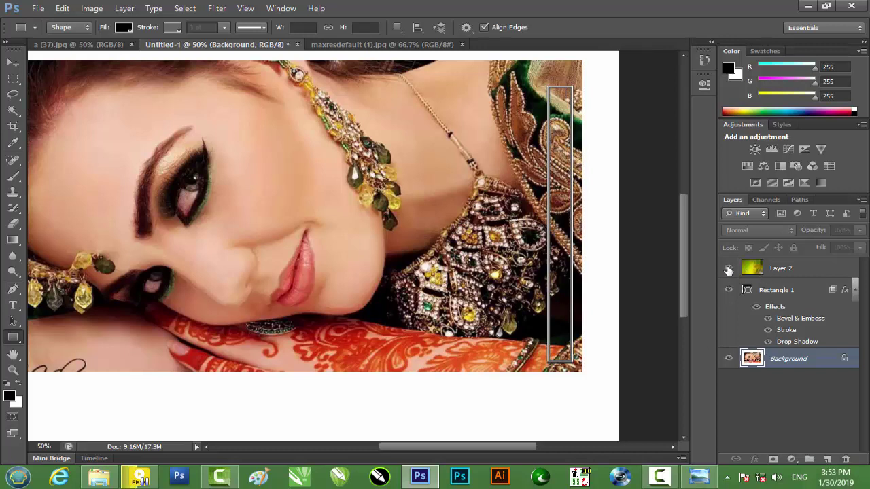
click(728, 269)
drag(785, 270, 786, 341)
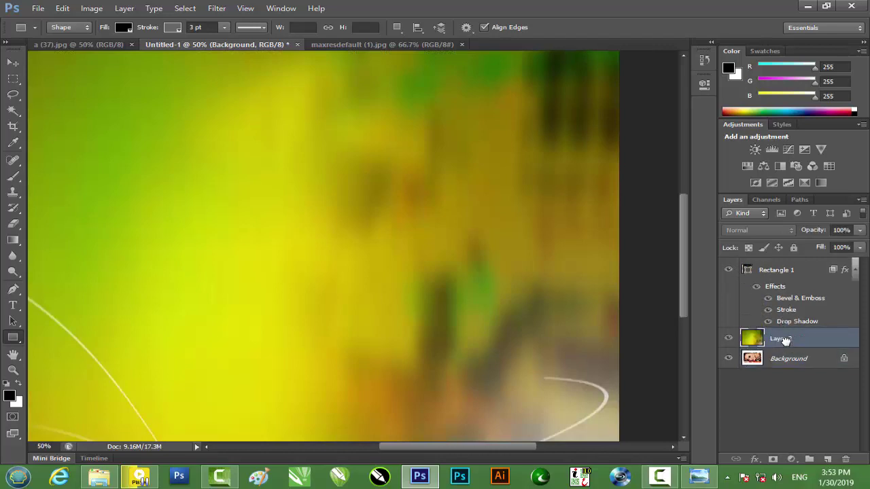
Place five copies of the outlined strip side by side to the left of the original, nudging the last one against its neighbour
click(14, 65)
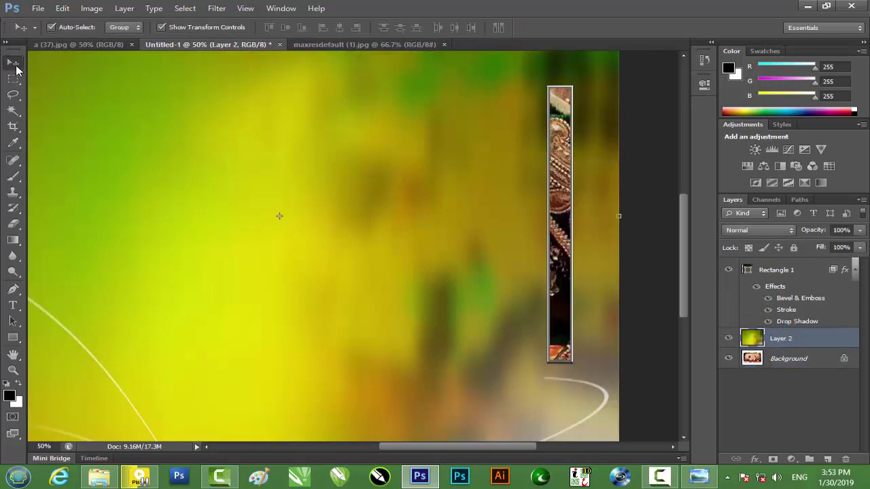
key(ctrl+minus)
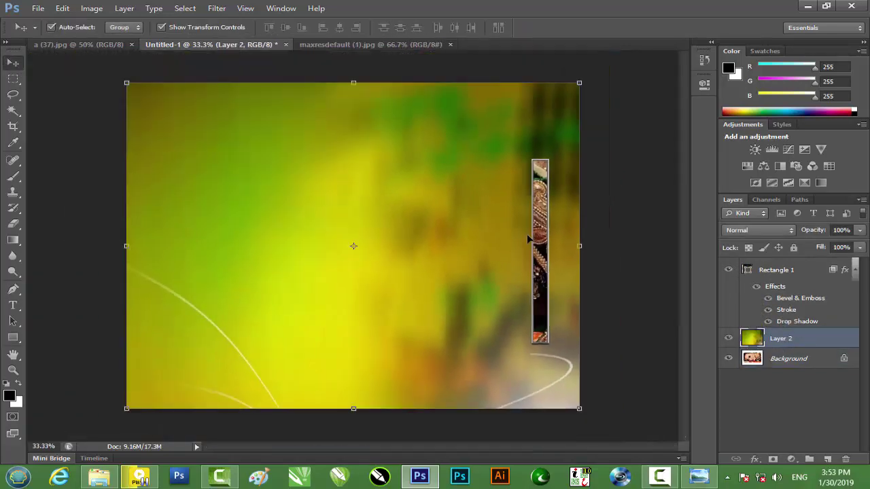
drag(542, 227, 454, 216)
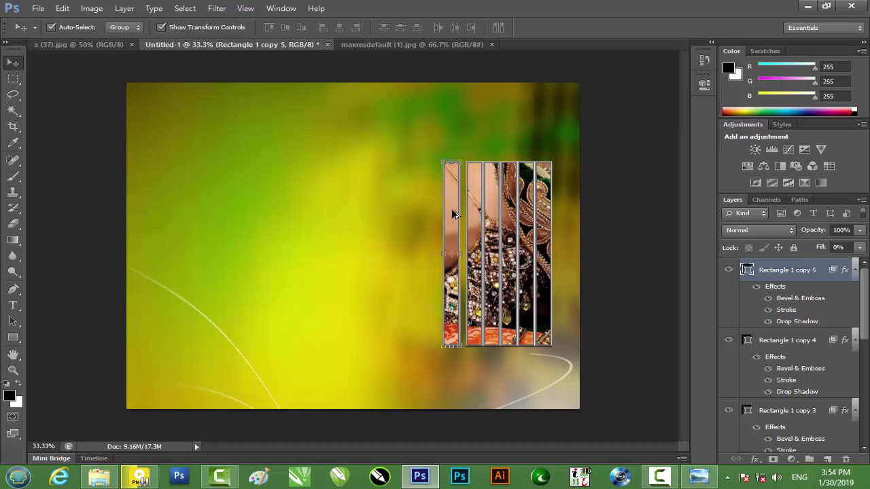
key(alt)
key(Right)
key(Right)
key(Right)
key(Right)
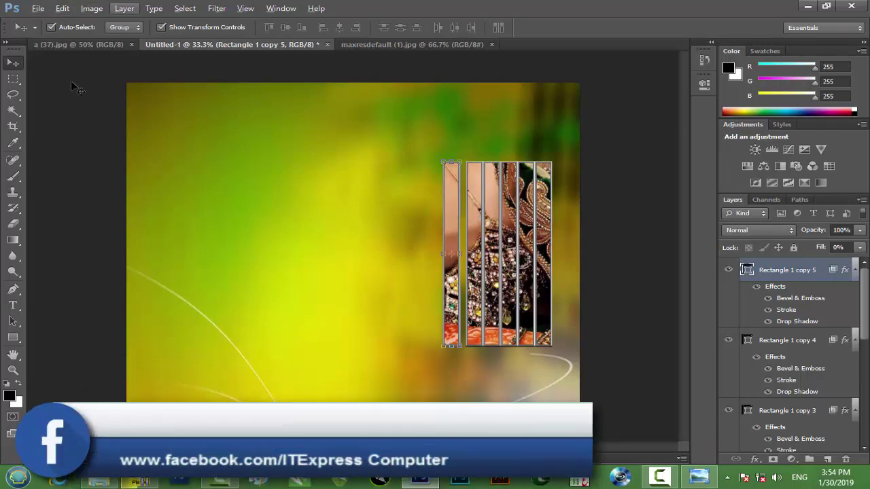
key(Escape)
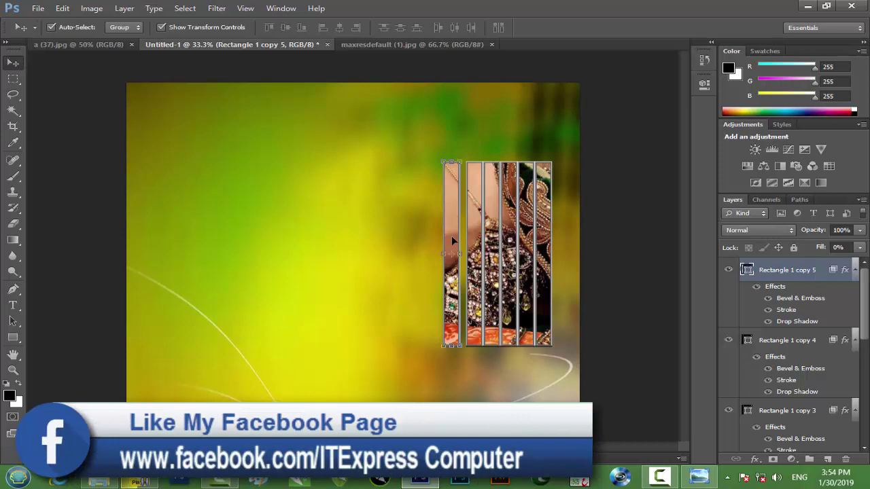
key(shift+Right)
key(shift+Right)
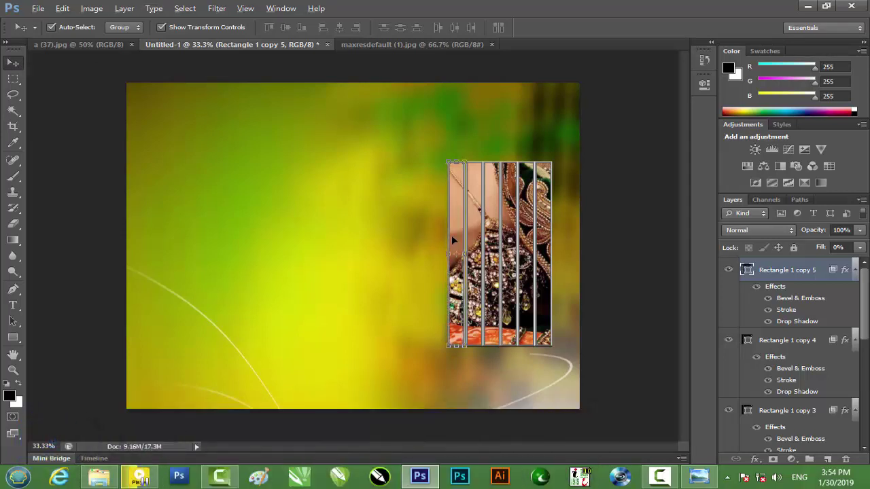
Extend the row leftward with eight more strip copies up to the middle of the face, closing the gap beside the last one
drag(455, 237, 308, 219)
key(shift+Right)
key(shift+Right)
key(shift+Right)
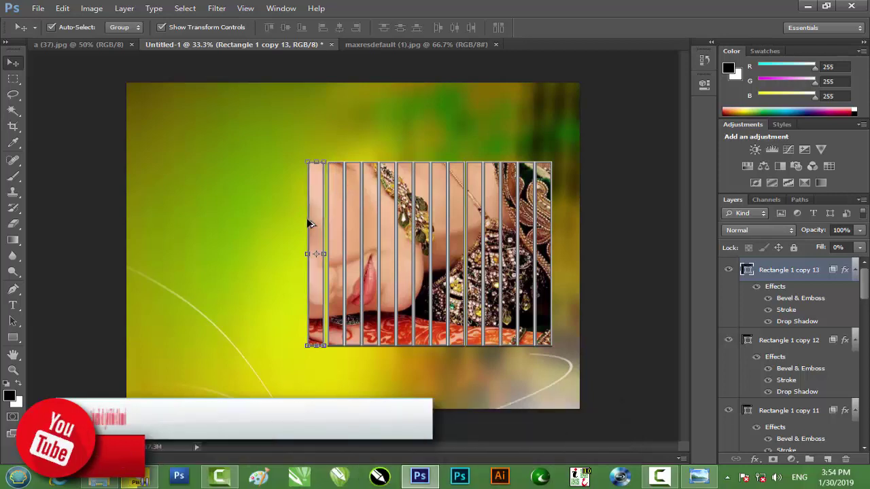
key(shift+Right)
key(shift+Right)
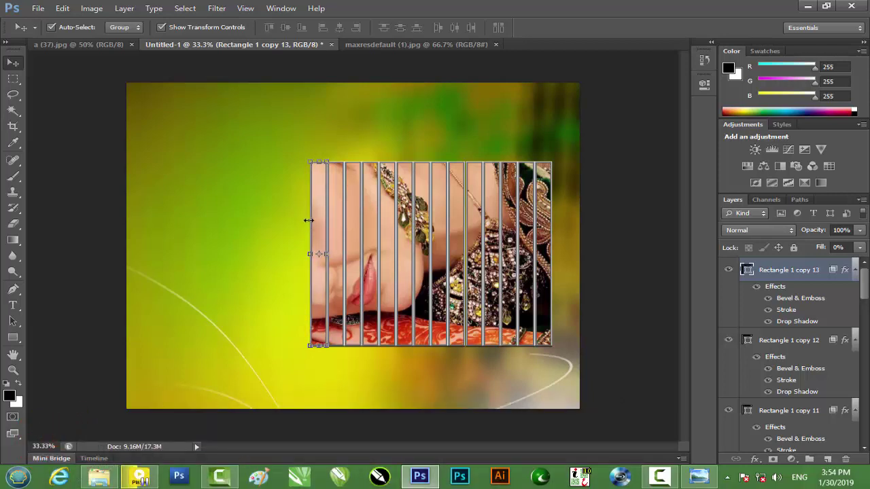
Add nine more strip copies leftward so the row covers the rest of the photo to its left edge
drag(315, 215, 180, 218)
key(ctrl+j)
key(ctrl+j)
key(ctrl+j)
key(ctrl+j)
key(ctrl+j)
key(ctrl+j)
key(ctrl+j)
key(ctrl+j)
key(ctrl+j)
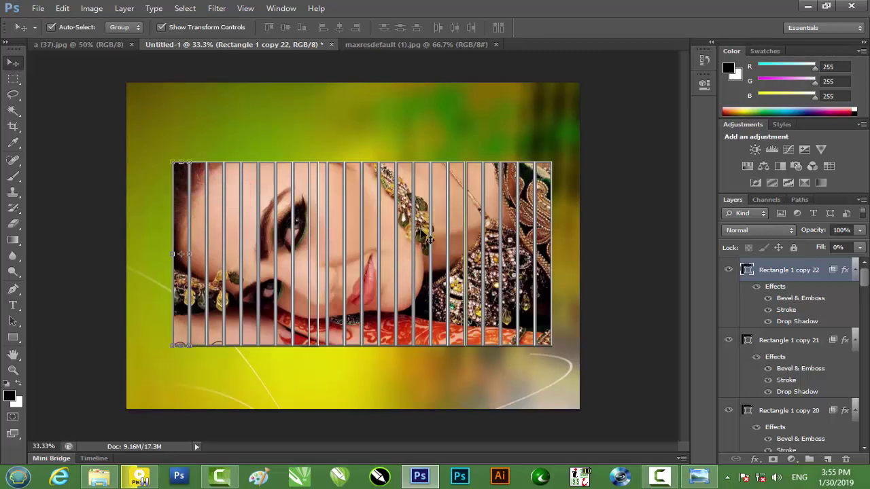
Shrink the rightmost strip's height to about 90% around its centre
click(557, 188)
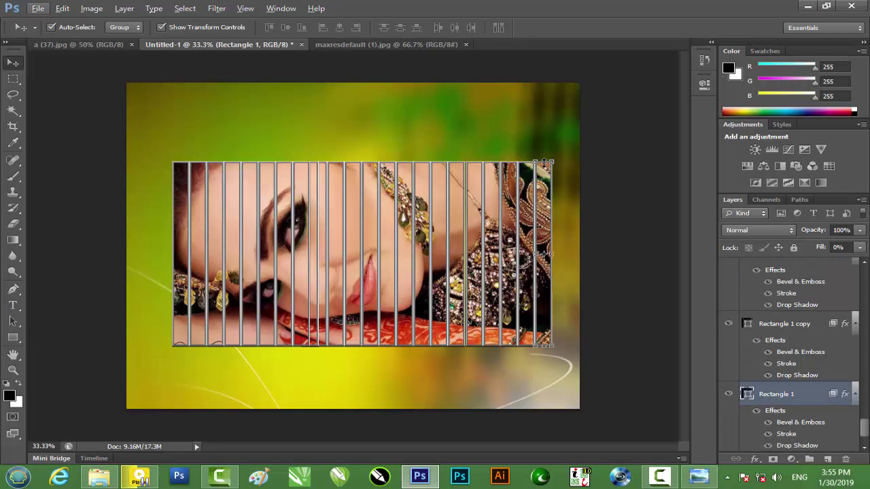
key(ctrl+t)
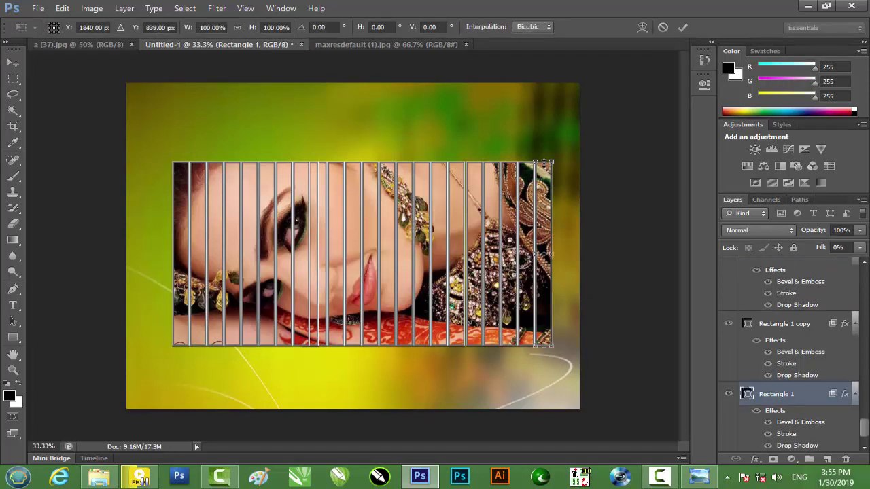
drag(544, 163, 544, 172)
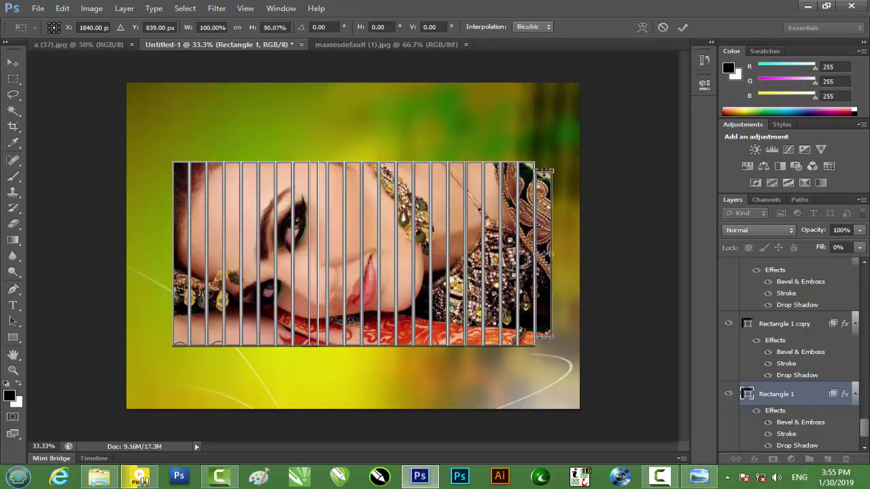
key(Return)
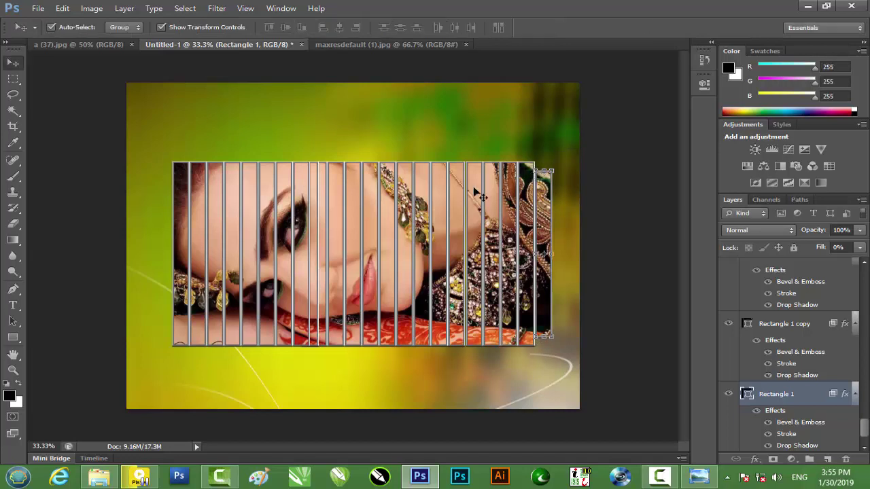
Shrink the third and fifth strips from the right to about 90% height around their centres
click(516, 189)
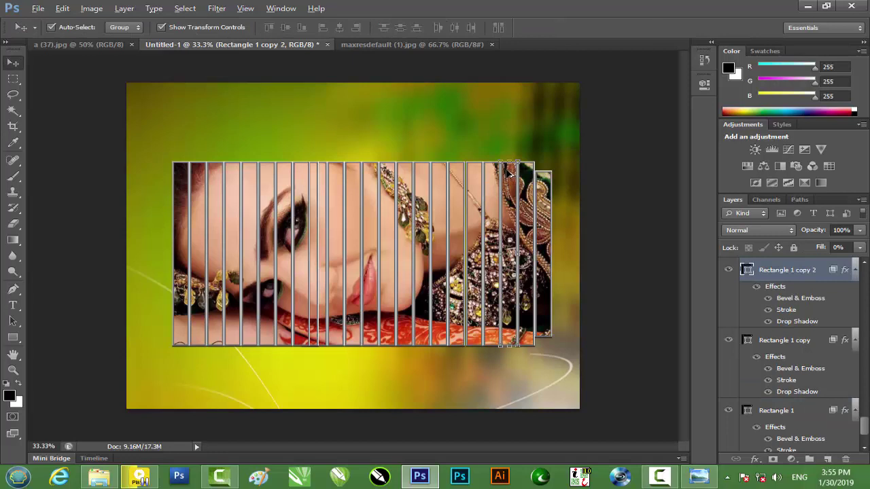
drag(509, 163, 509, 169)
key(Return)
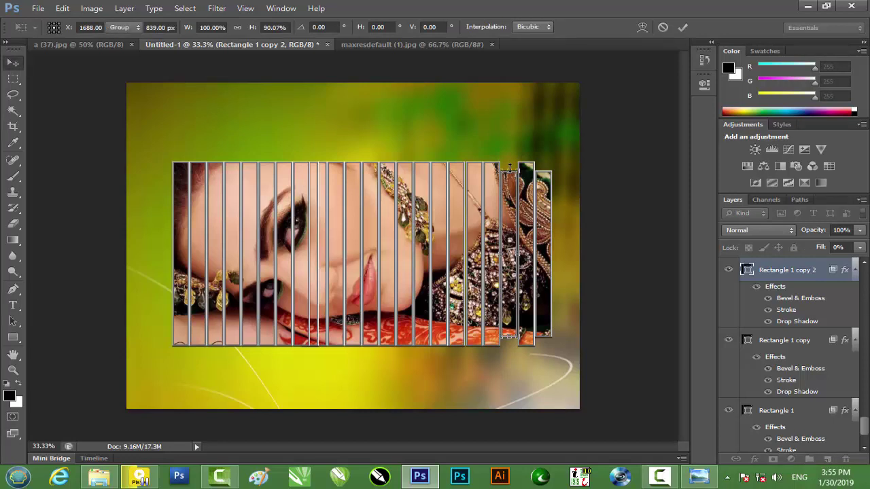
click(470, 172)
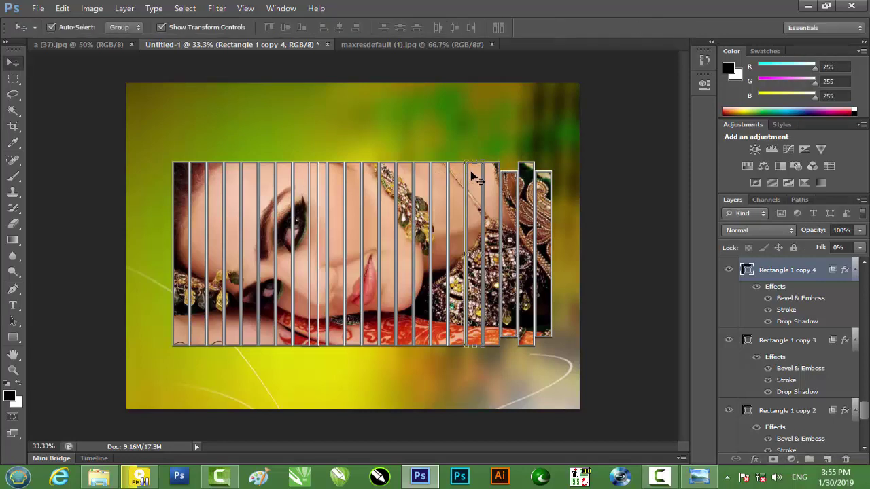
drag(474, 163, 474, 170)
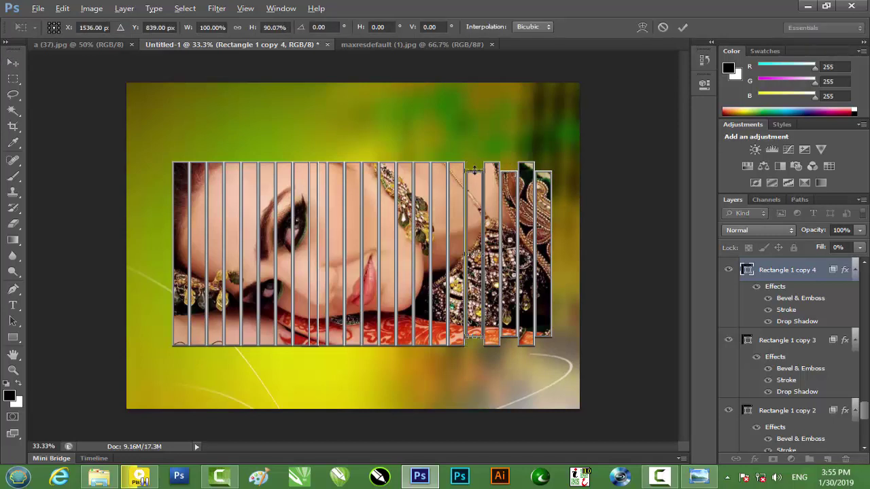
key(Return)
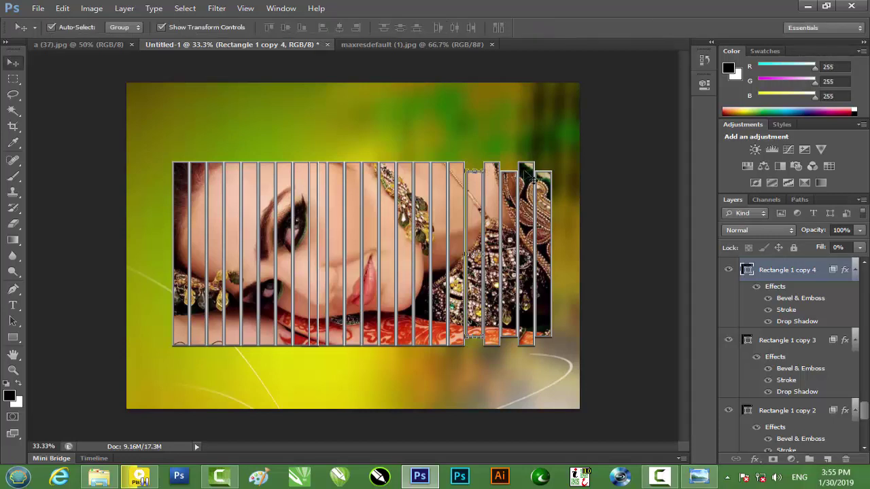
Shorten the rightmost strip further around its centre and reduce the third strip from the right to about 92% of its height
click(548, 178)
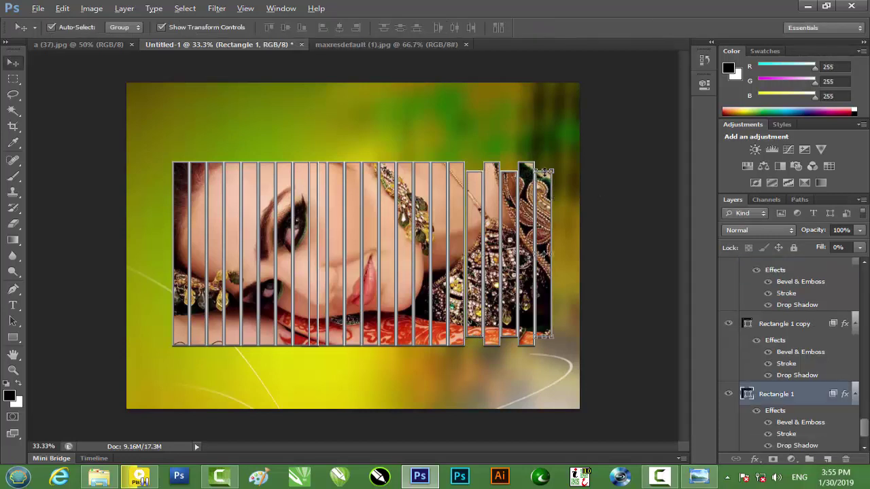
drag(544, 172, 544, 184)
key(Return)
key(ctrl+j)
drag(510, 171, 510, 178)
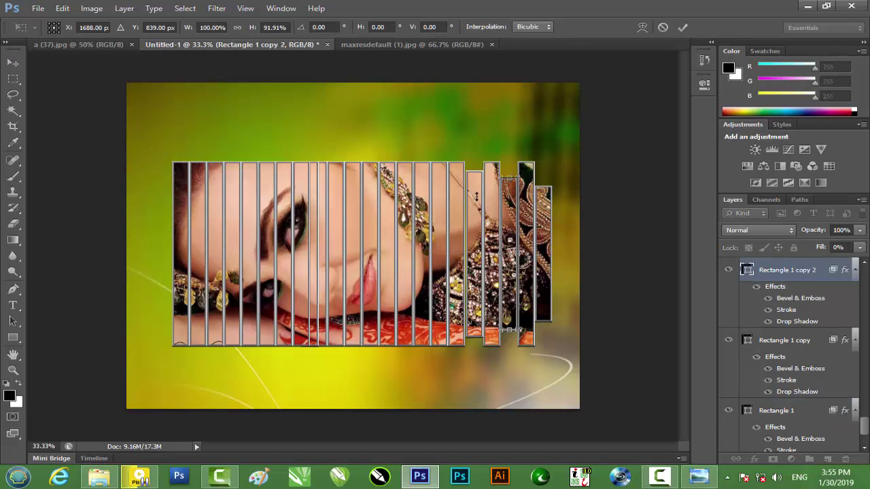
key(Return)
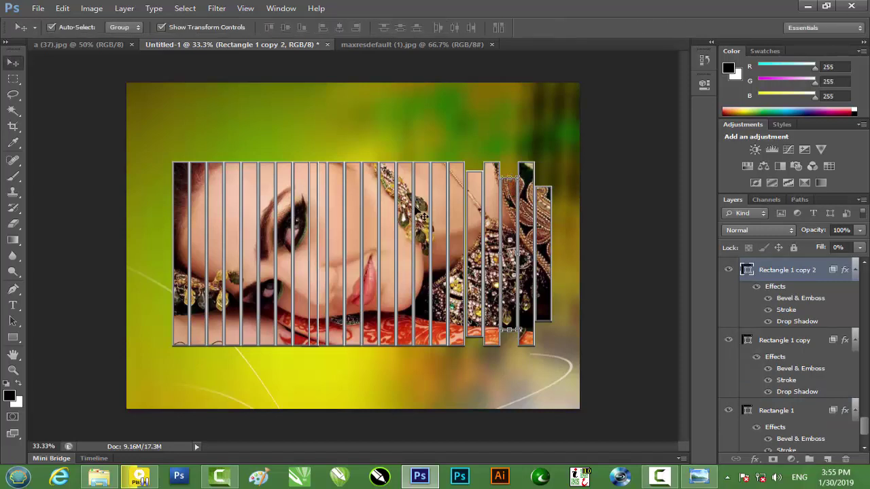
Shrink the seventh strip from the right to about 90% height around its centre
click(436, 189)
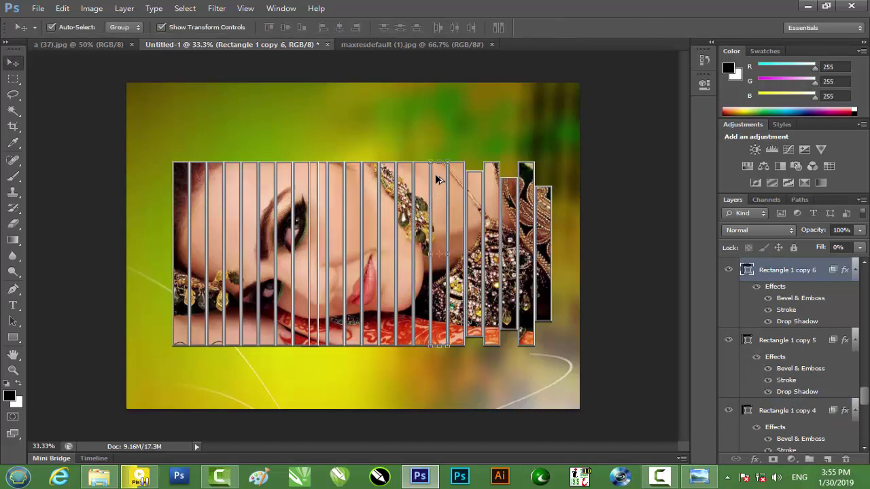
key(ctrl+t)
drag(440, 163, 441, 174)
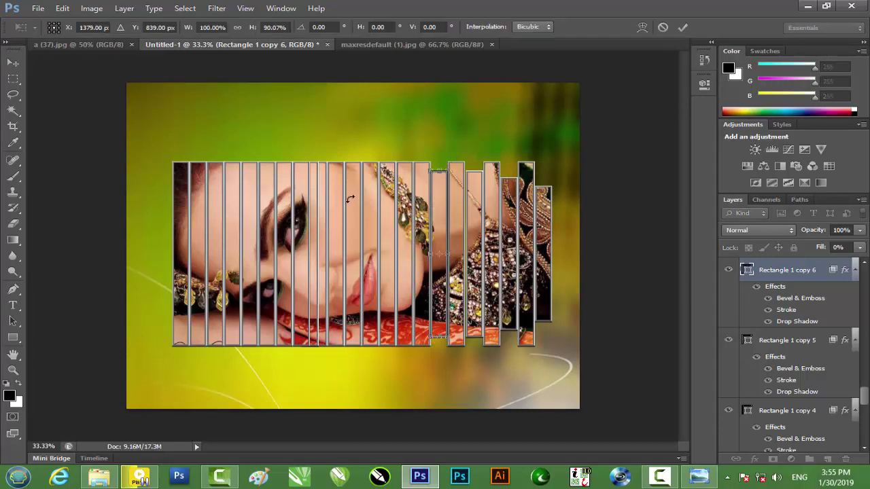
key(Return)
Shrink the first and third strips from the left to about 83% height around their centres
click(184, 180)
drag(181, 161, 181, 178)
key(Return)
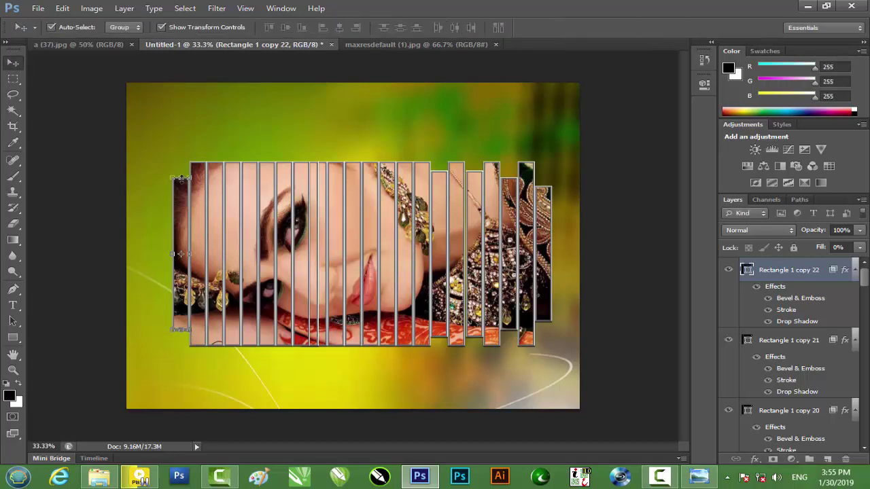
click(217, 180)
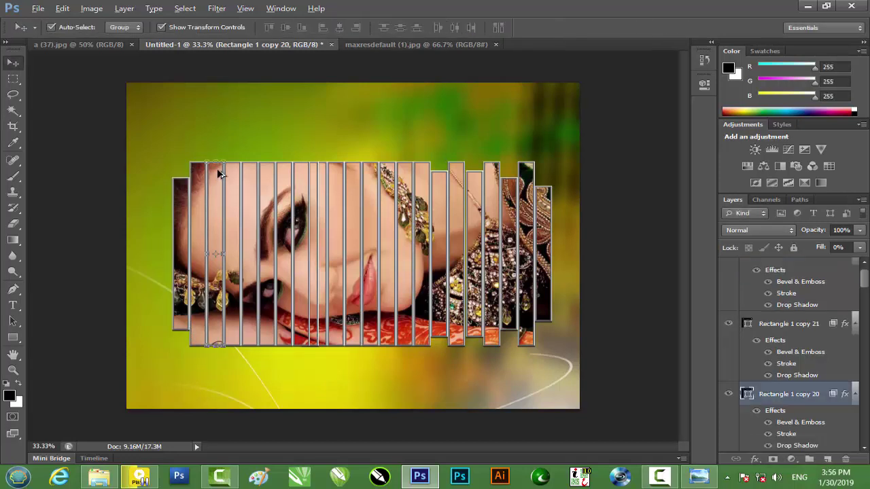
drag(216, 161, 217, 175)
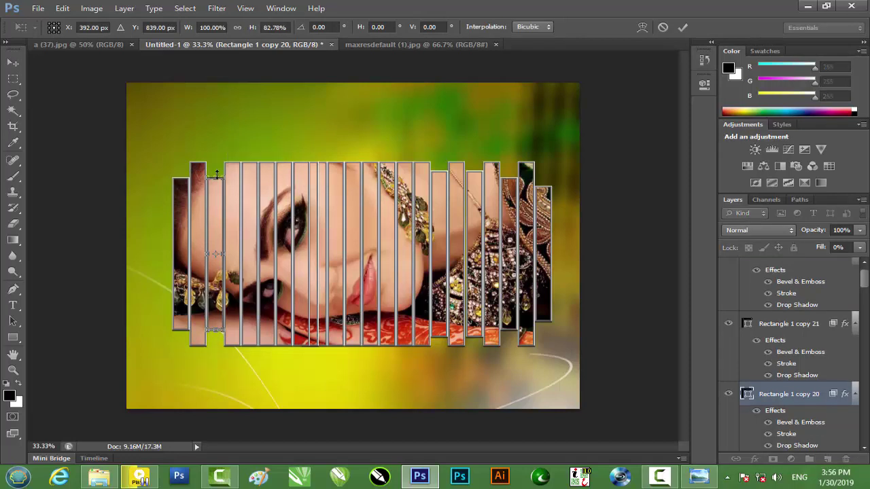
key(Return)
Shrink the fifth strip from the left to about 90% height around its centre
click(253, 175)
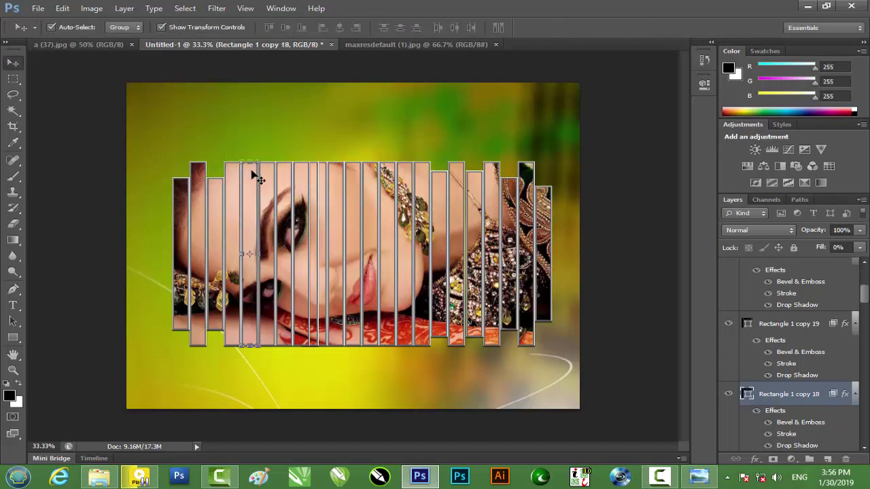
drag(250, 162, 250, 170)
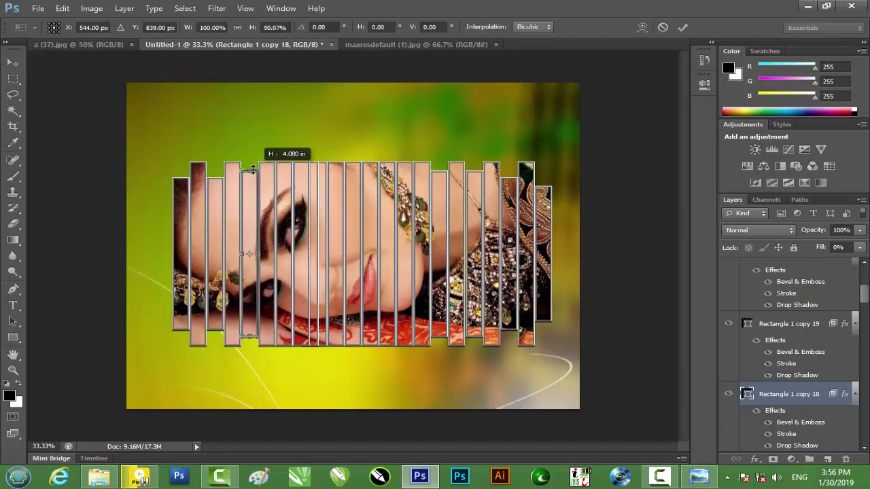
key(Return)
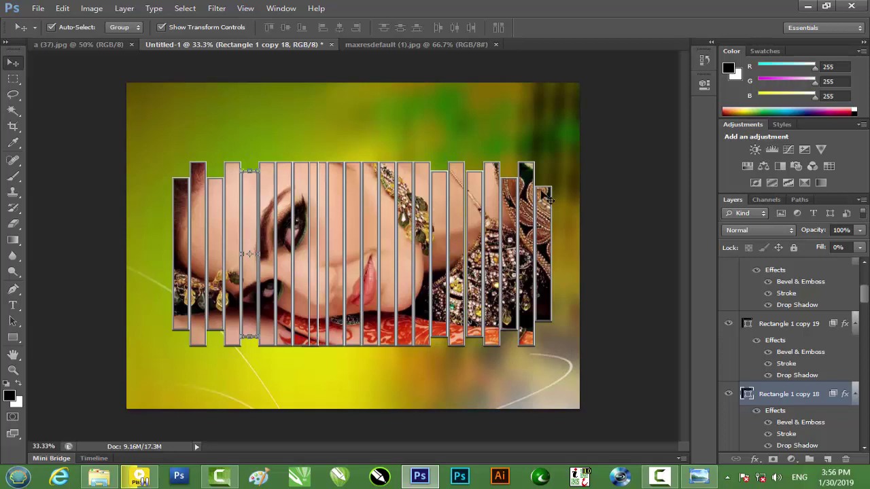
Tilt the strip just right of the lips about 3.5° counter-clockwise and the strip over the upper eye slightly the same way
click(392, 212)
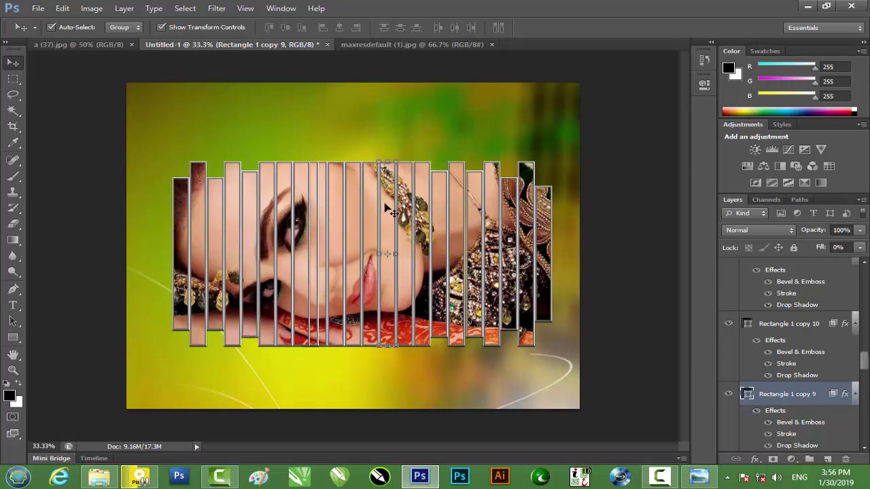
mouse_move(395, 154)
mouse_down()
mouse_move(377, 153)
mouse_move(386, 155)
mouse_up()
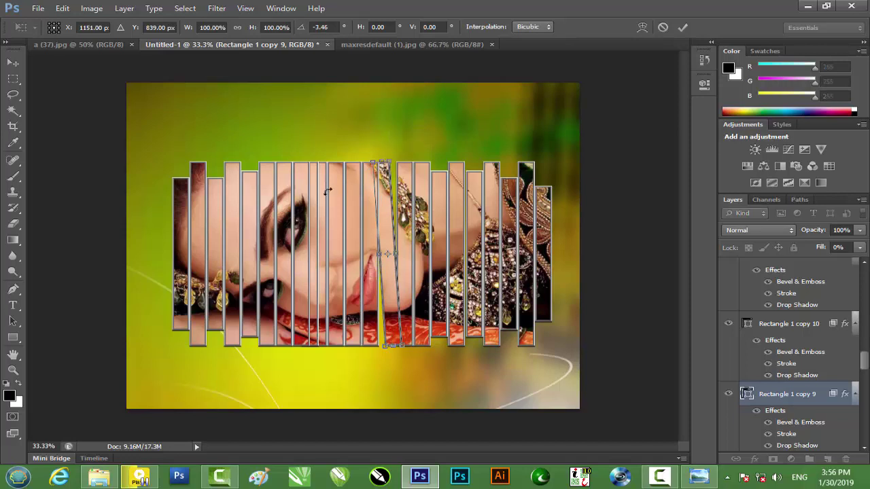
key(Return)
click(307, 192)
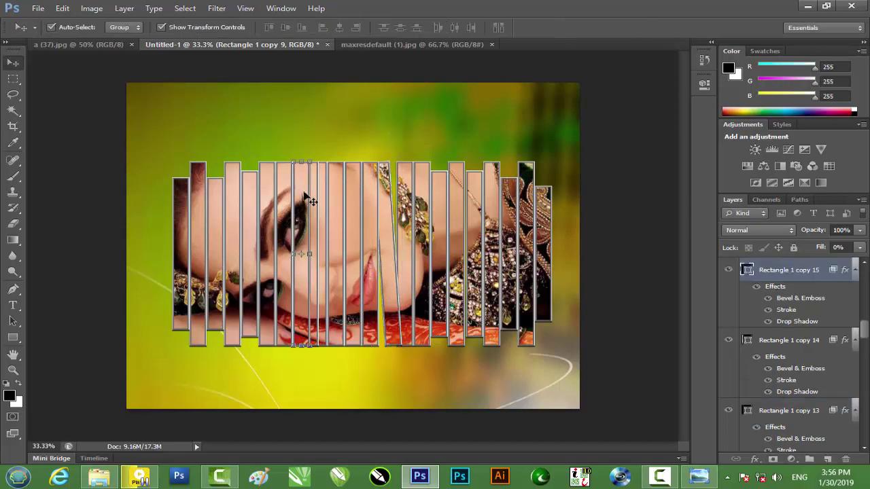
drag(310, 153, 305, 151)
key(Return)
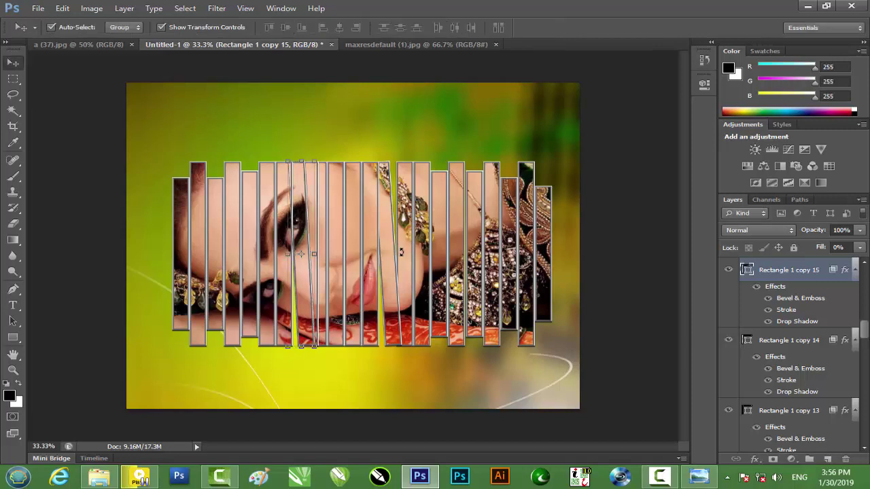
Deselect the strips and look through the whole stack of rectangle layers and their effects
click(607, 247)
scroll(756, 334, down, 10)
scroll(755, 335, up, 15)
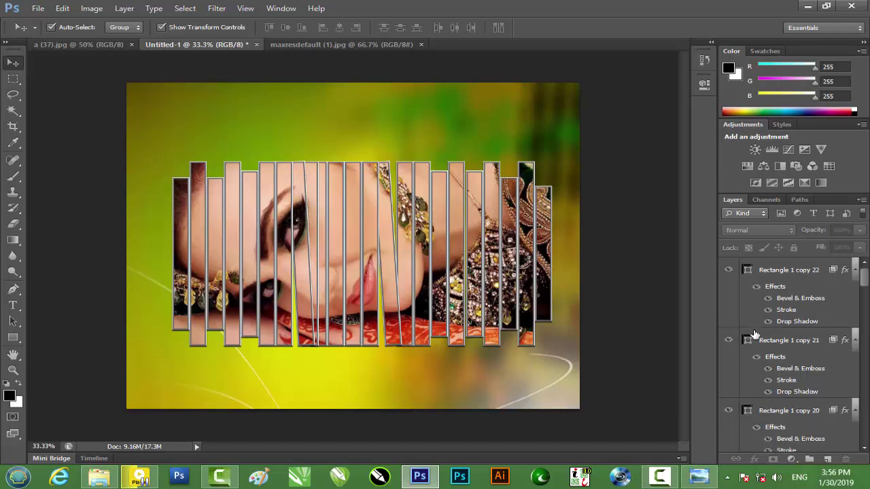
scroll(753, 333, down, 8)
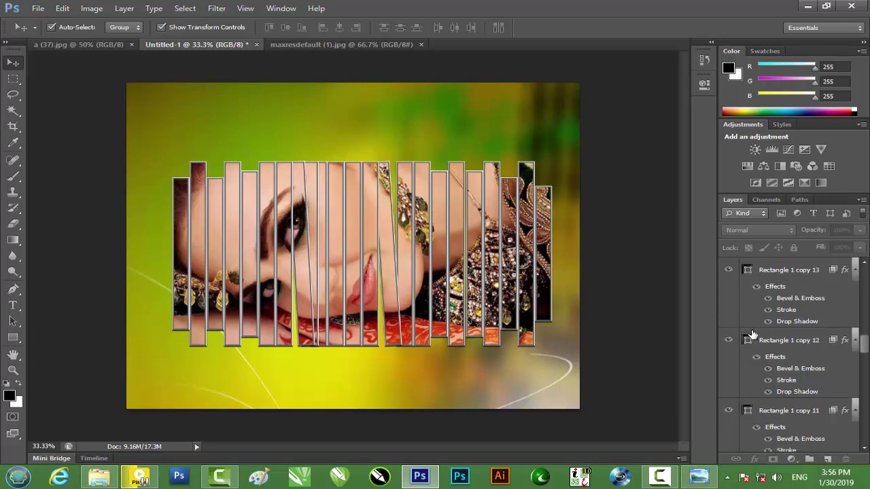
scroll(751, 334, down, 9)
scroll(752, 334, up, 6)
scroll(751, 333, up, 7)
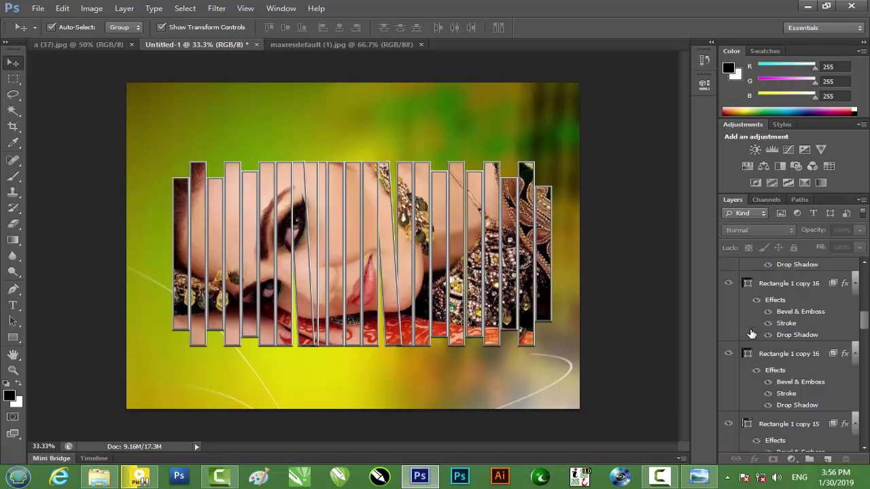
scroll(751, 334, up, 3)
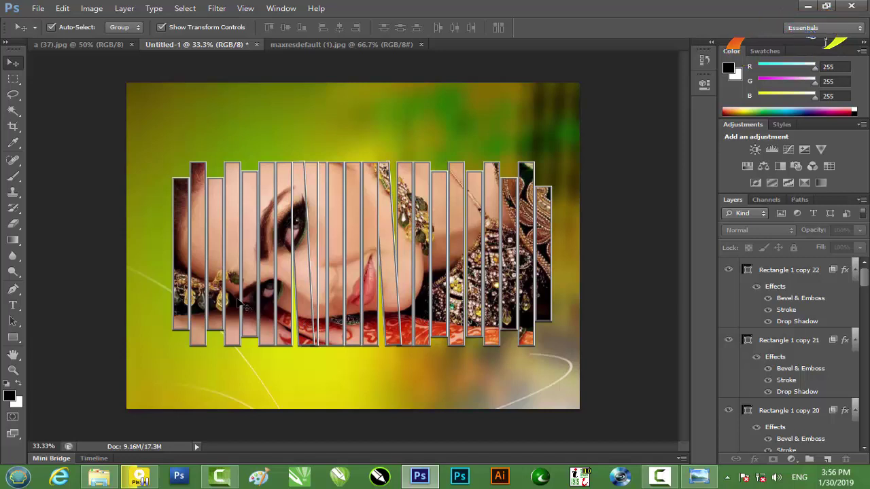
Compare the strip layout with the finished sample image in Windows Photo Viewer and return to the Photoshop document
click(311, 285)
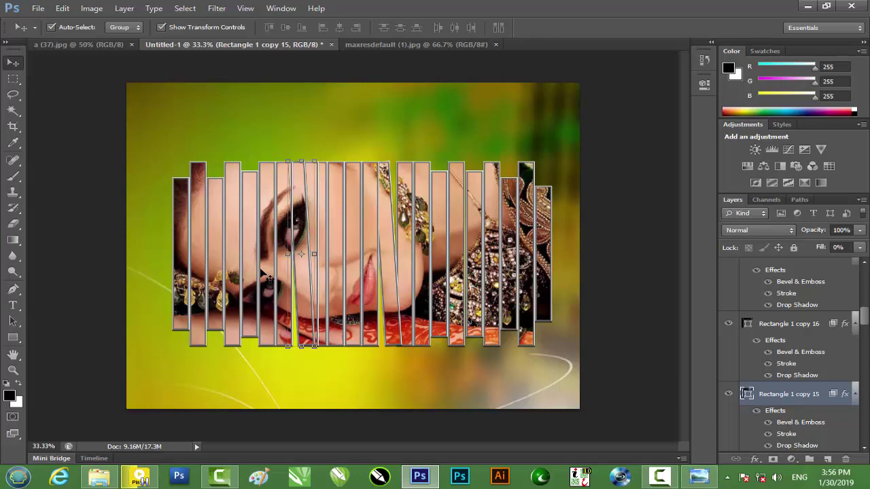
click(699, 476)
scroll(553, 179, up, 1)
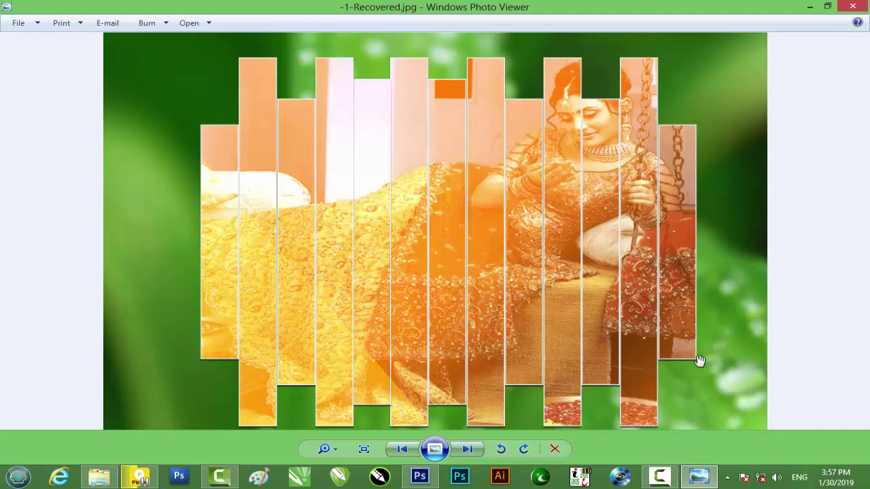
click(852, 9)
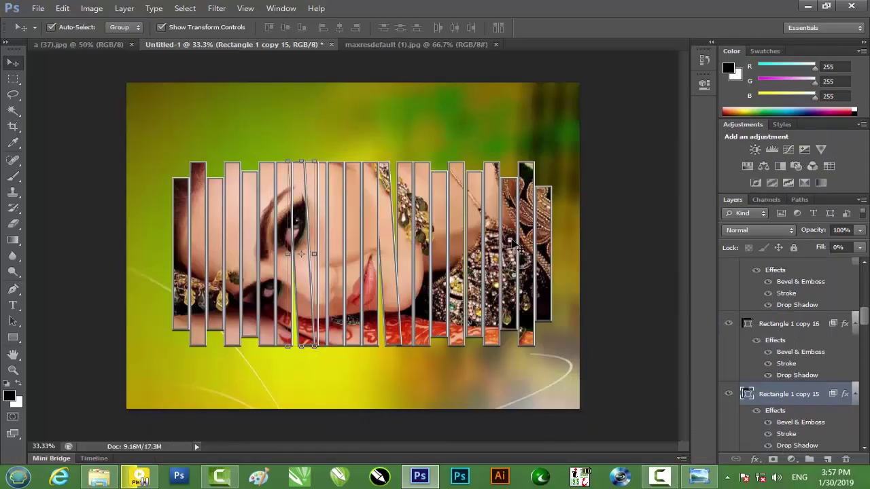
click(698, 476)
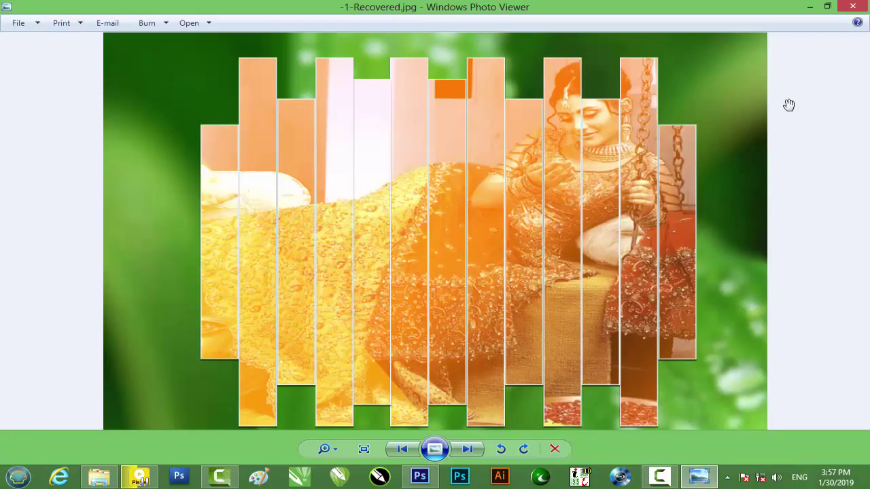
click(810, 8)
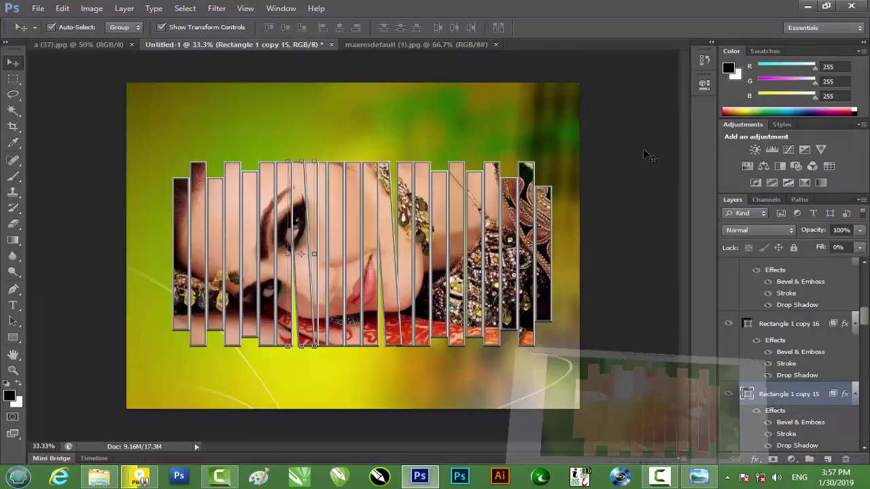
Shorten the fifth strip from the right at both ends to match the height of the third strip from the right
click(474, 328)
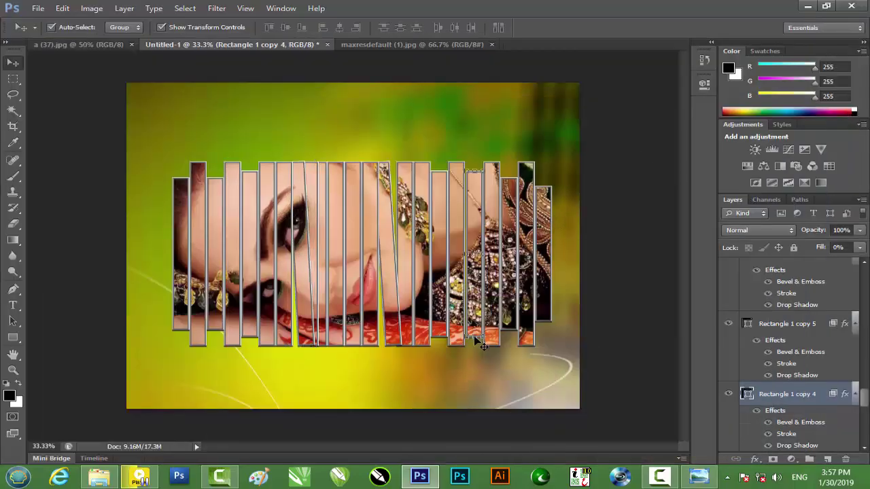
key(ctrl+t)
drag(475, 338, 476, 331)
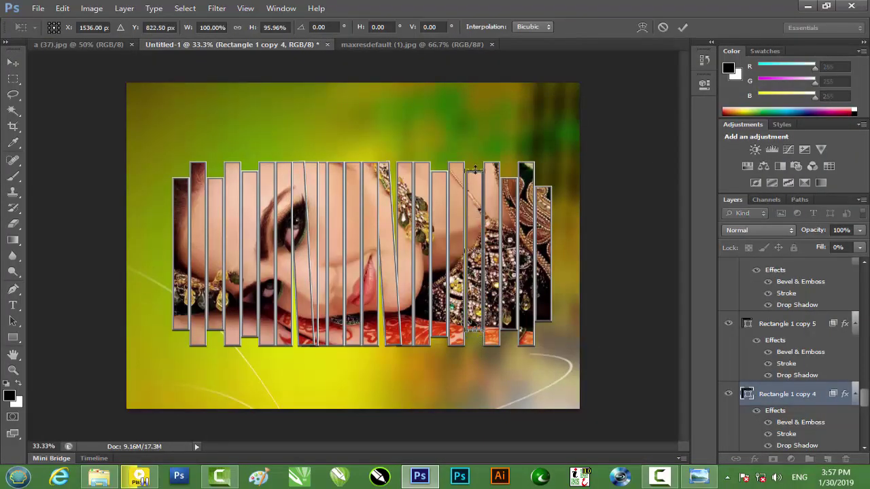
drag(475, 176, 475, 184)
key(Return)
click(182, 196)
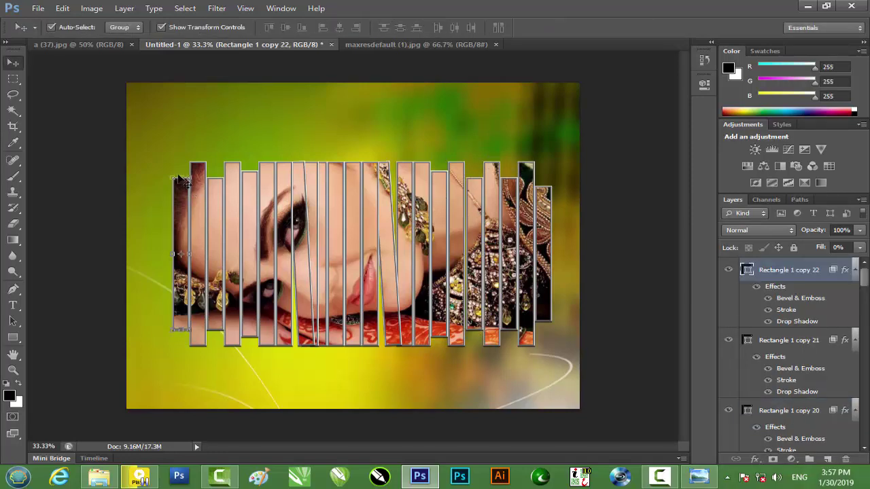
key(ctrl+t)
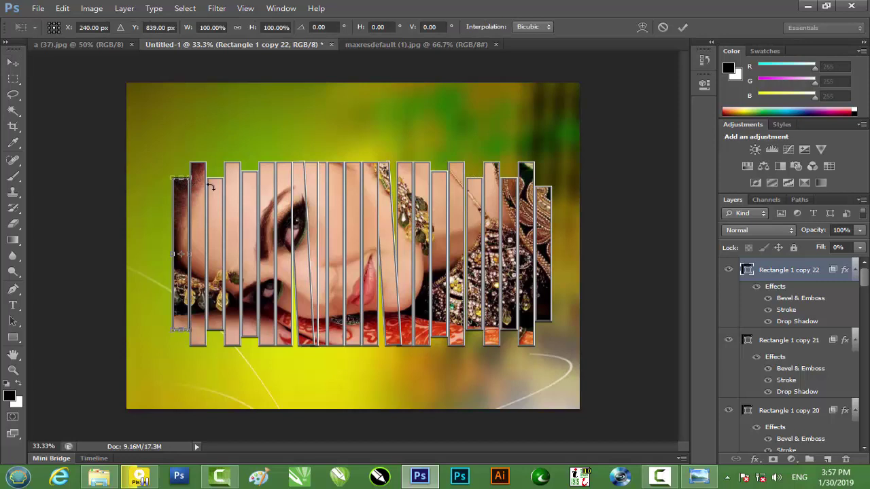
key(Return)
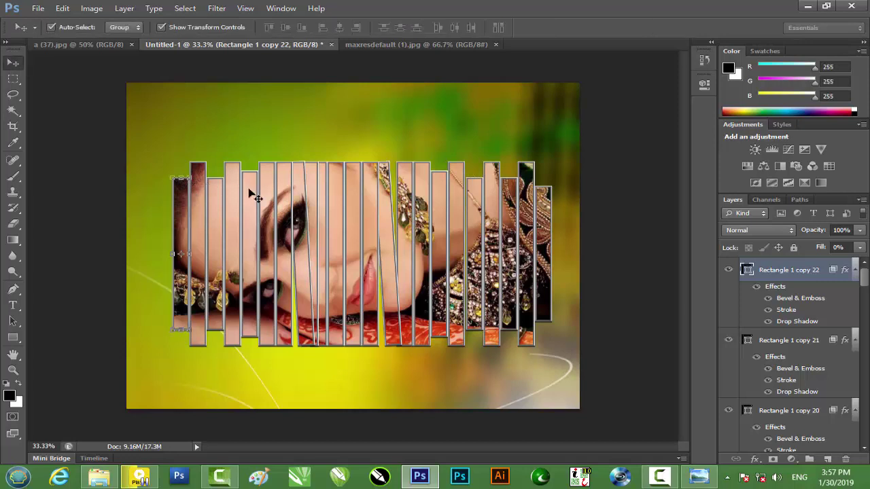
Shorten the fifth strip from the left at both ends to match the height of the leftmost strip
click(251, 182)
key(ctrl+t)
drag(250, 166, 250, 176)
drag(251, 337, 251, 329)
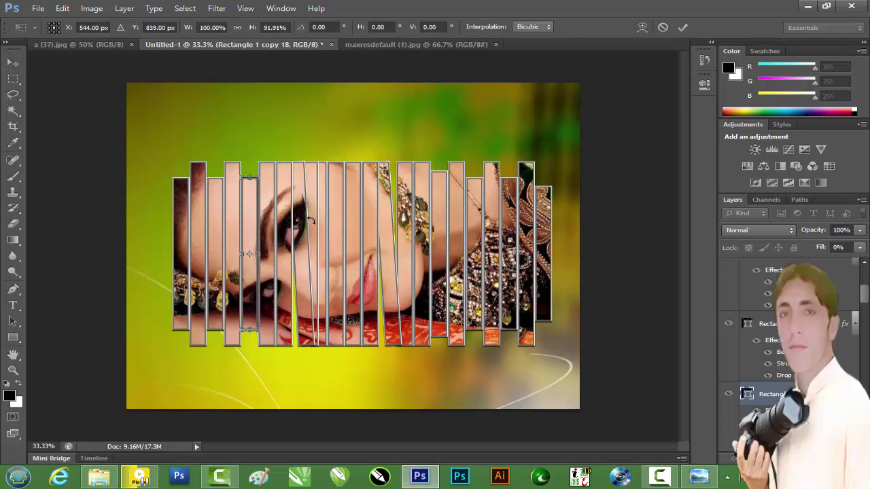
key(Return)
Shorten the seventh strip from the left slightly at both ends, keeping it taller than the fifth strip
click(288, 180)
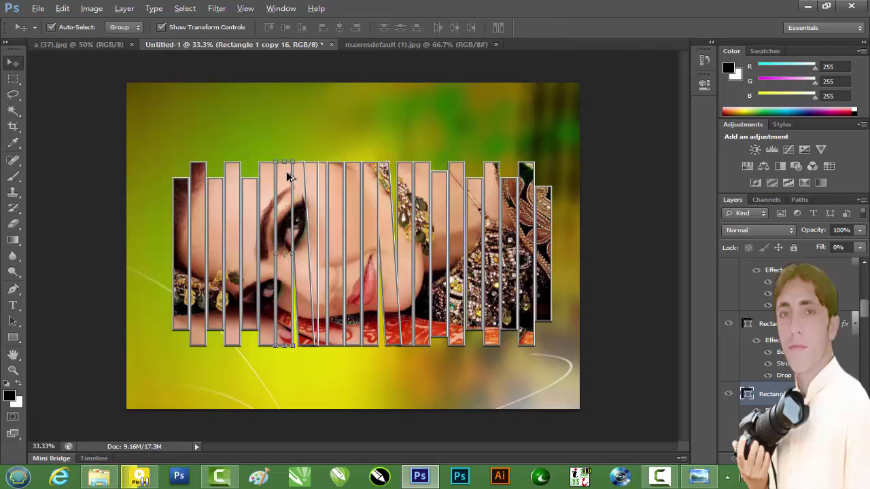
drag(286, 163, 286, 167)
key(Return)
Scale the strip just right of the tilted strip beside the lips to about 90% of its height, shortening both ends equally
click(406, 176)
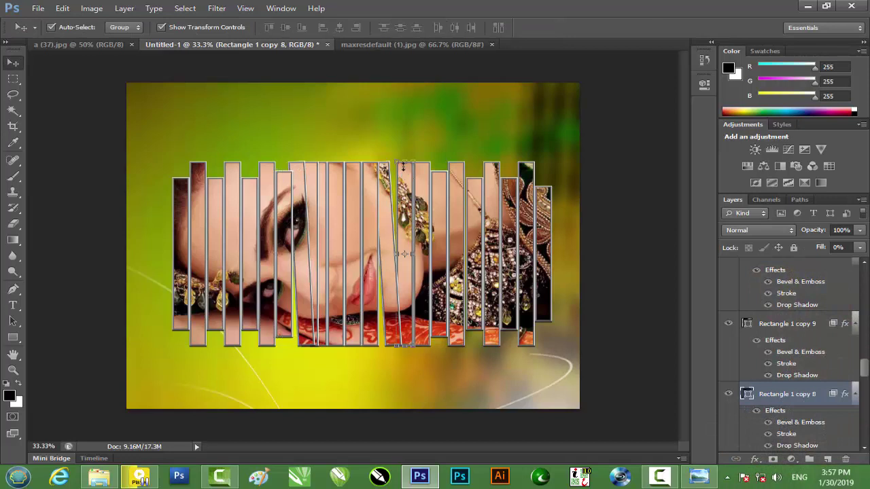
key(ctrl+t)
drag(403, 166, 405, 170)
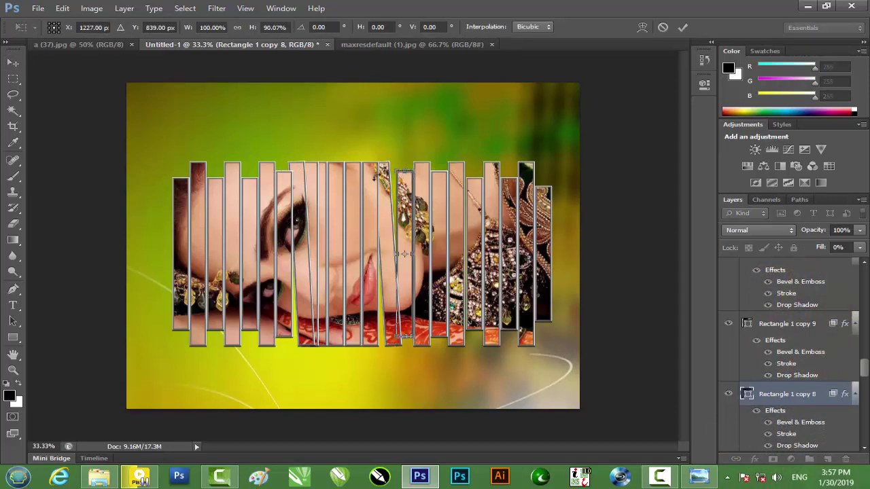
key(Return)
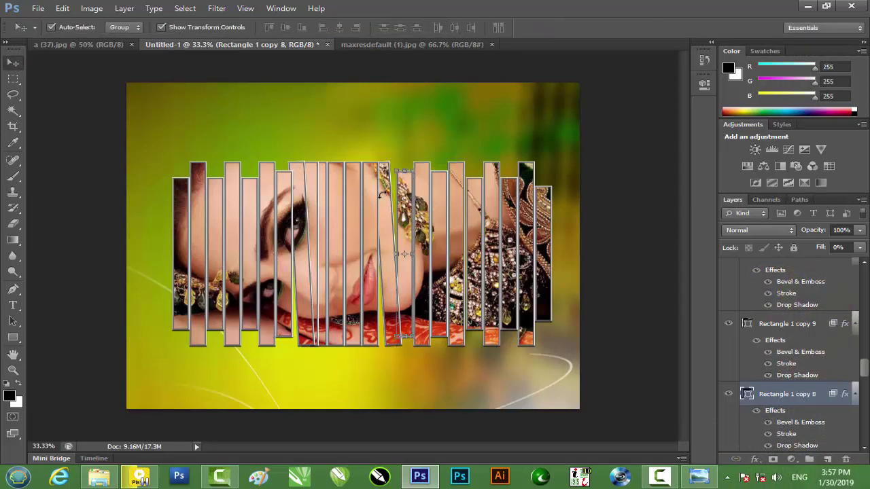
Straighten the tilted strip just right of the lips so it stands vertical between its neighbours
click(372, 140)
click(386, 174)
drag(380, 153, 386, 156)
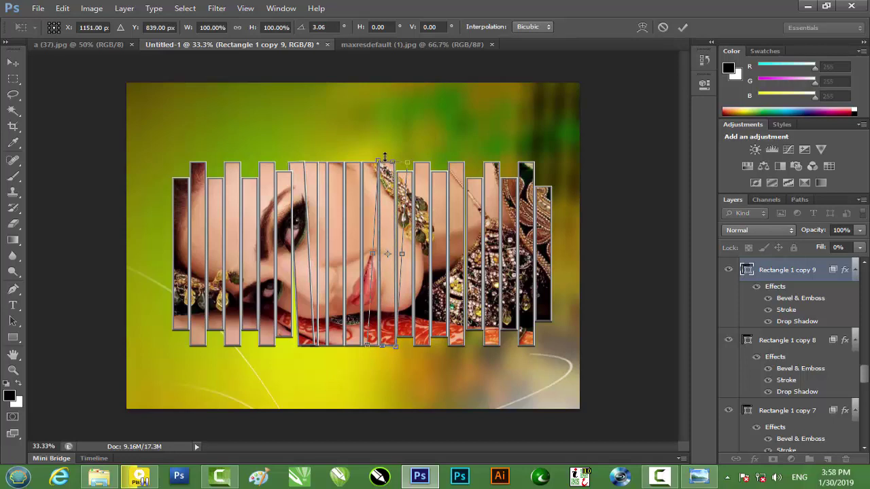
key(Escape)
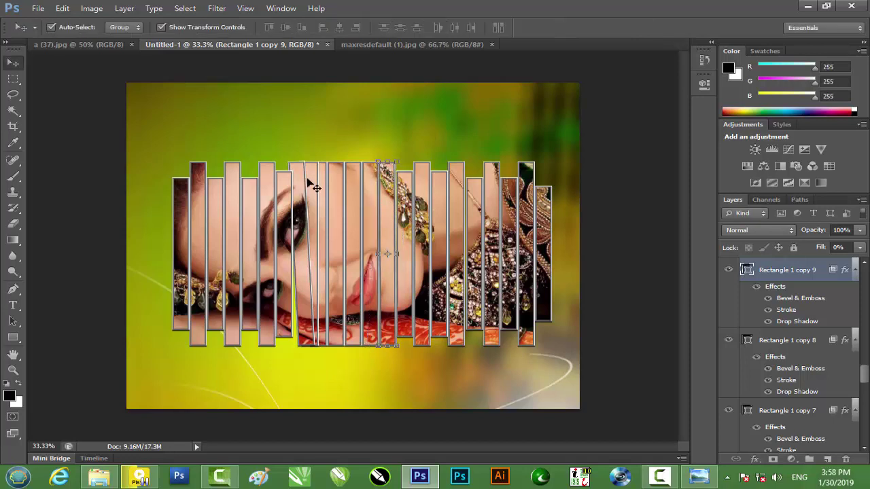
Select the four leftmost strips, Rectangle 1 copy 22 through copy 19, and shift them together slightly to the left
click(187, 206)
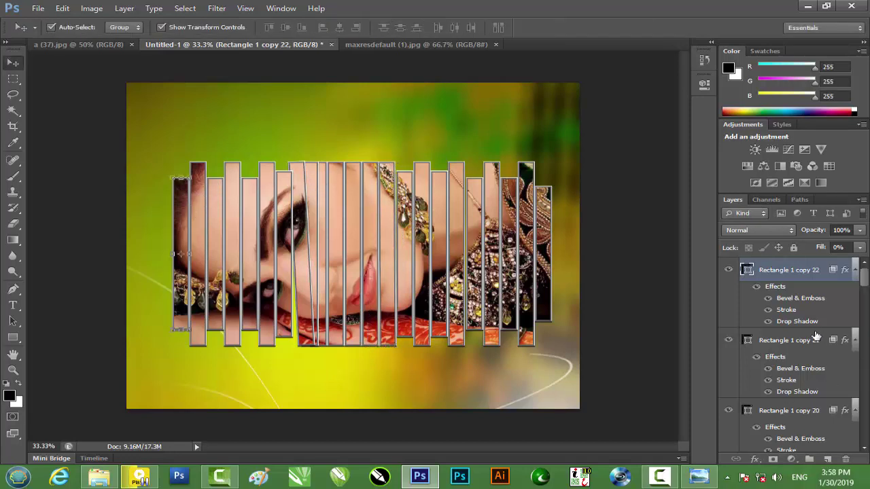
ctrl+click(793, 347)
ctrl+click(787, 411)
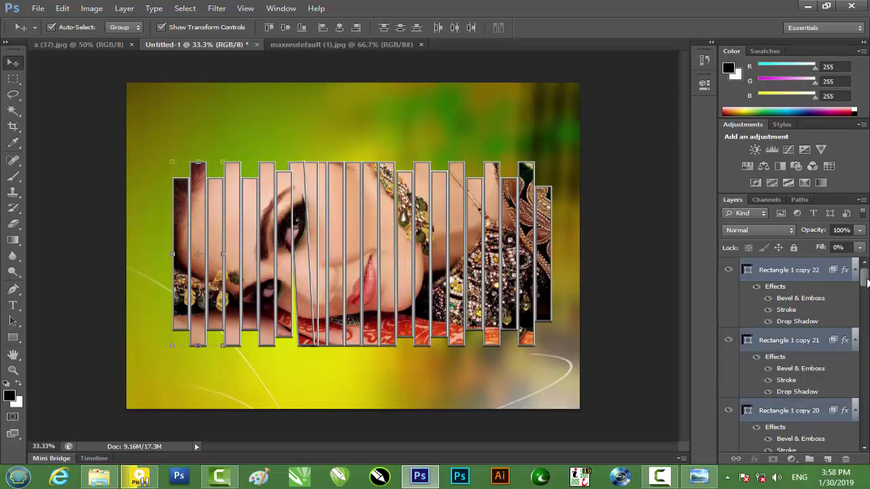
scroll(794, 360, down, 3)
ctrl+click(786, 382)
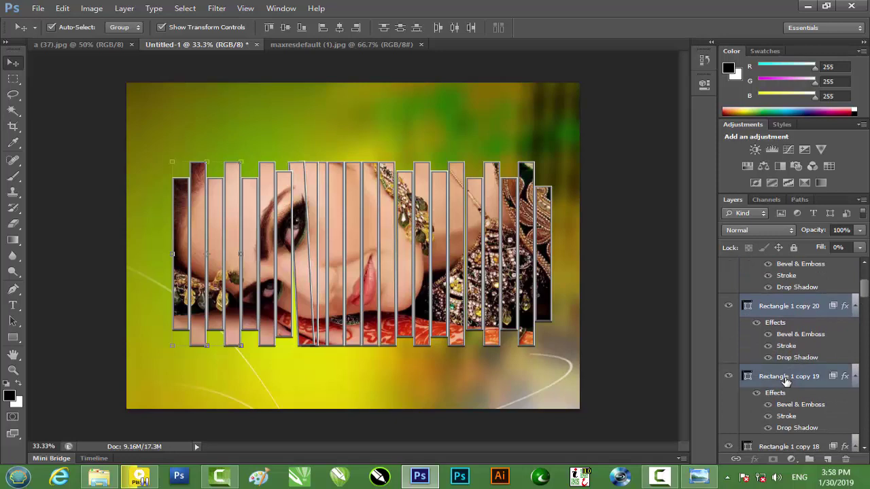
key(Left)
key(Left)
key(Left)
key(Left)
key(Left)
key(Left)
key(Left)
key(Left)
key(Left)
key(Left)
key(Left)
key(Left)
key(Left)
key(Left)
key(Left)
key(Left)
key(Left)
key(Left)
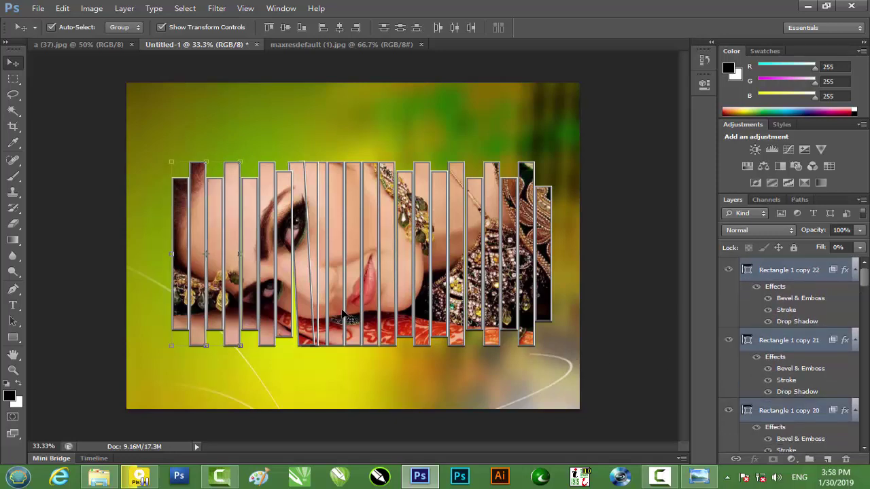
key(Left)
key(Left)
key(Left)
key(Left)
key(Left)
key(Left)
key(Left)
key(Left)
key(Left)
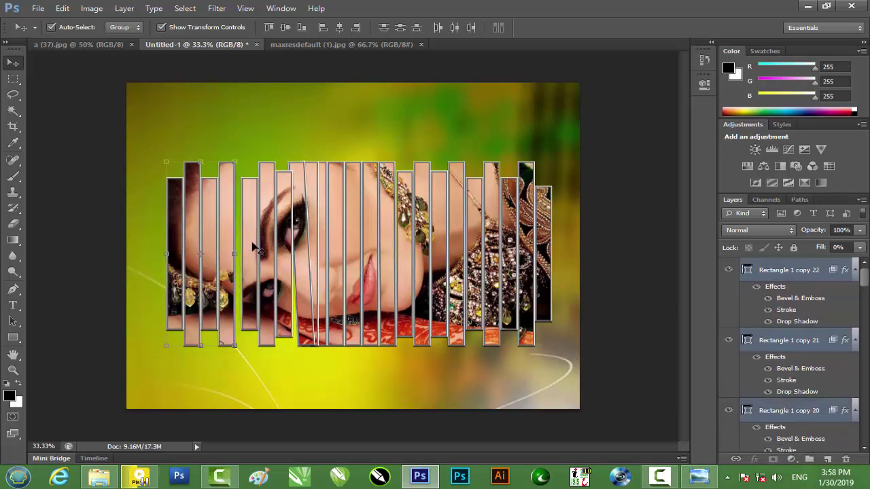
Shift the fifth strip from the left leftward until it sits flush against the moved group of four strips
click(253, 247)
key(Left)
key(Left)
key(Left)
key(Left)
key(Left)
key(Left)
key(Left)
key(Left)
key(Left)
key(Left)
key(Left)
key(Left)
key(Left)
key(Left)
key(Left)
key(Left)
key(Left)
key(Left)
key(Left)
key(Left)
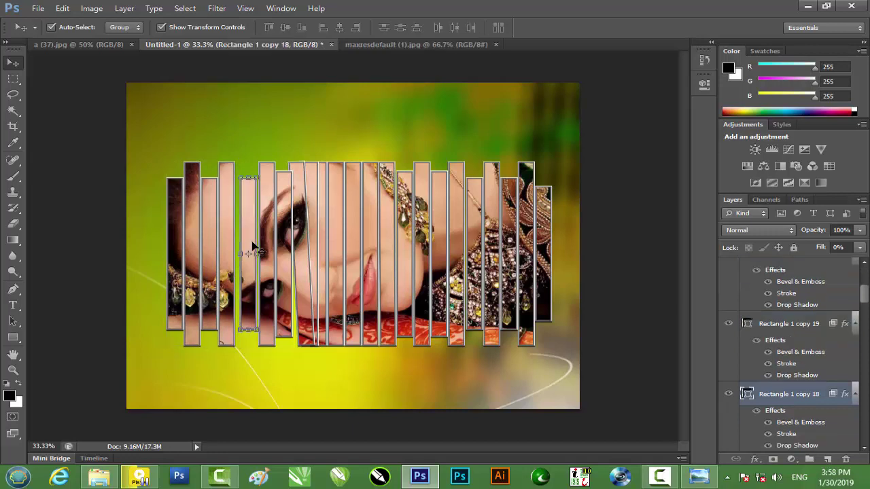
key(Left)
key(Left)
key(Left)
key(Left)
Shift the sixth strip from the left leftward until it sits flush against the fifth strip
click(273, 256)
key(Left)
key(Left)
key(Left)
key(Left)
key(Left)
key(Left)
key(Left)
key(Left)
key(Left)
key(Left)
key(Left)
key(Left)
key(Left)
key(Left)
key(Left)
key(Left)
key(Left)
key(Left)
key(Left)
key(Left)
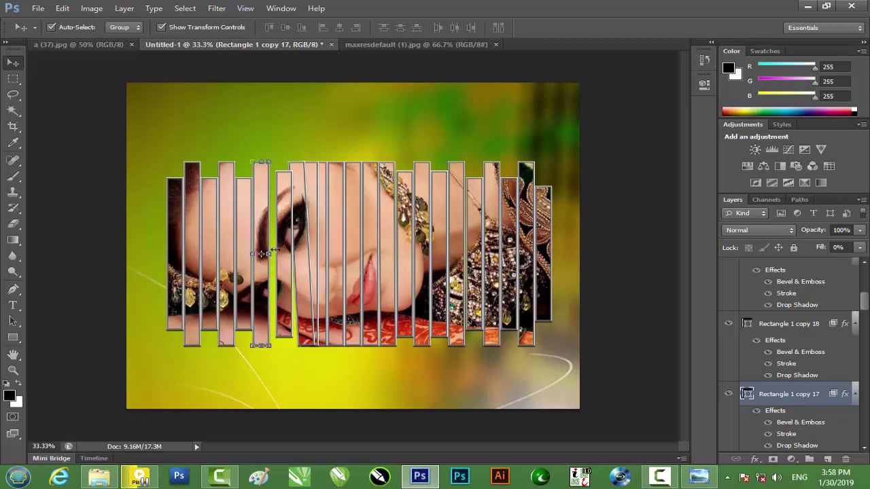
Shift the seventh strip from the left leftward until it sits flush against the sixth strip
click(288, 253)
key(Left)
key(Left)
key(Left)
key(Left)
key(Left)
key(Left)
key(Left)
key(Left)
key(Left)
key(Left)
key(Left)
key(Left)
key(Left)
key(Left)
key(Left)
key(Left)
key(Left)
key(Left)
key(Left)
key(Left)
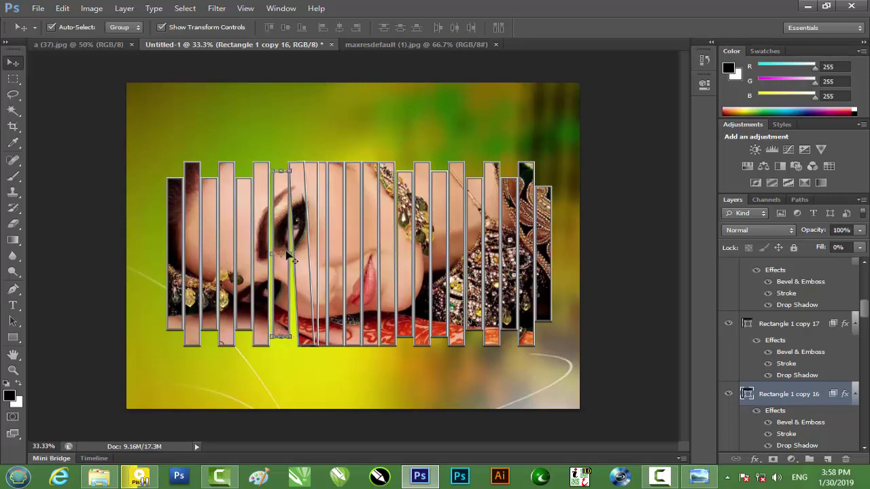
key(Left)
key(Left)
key(Left)
key(Left)
key(Left)
key(Left)
key(Left)
key(Left)
key(Left)
key(Left)
key(Left)
key(Left)
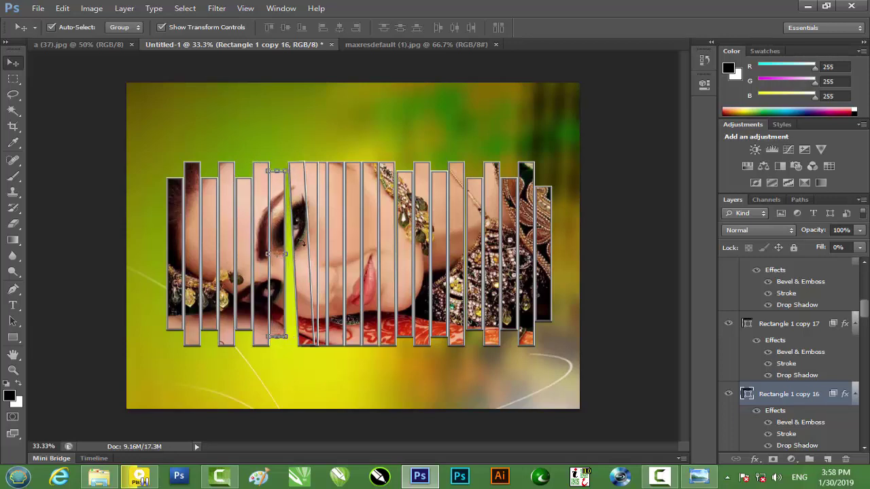
Clear the accidental selection and shift the tilted strip over the upper eye left until its upper end meets the seventh strip
click(307, 250)
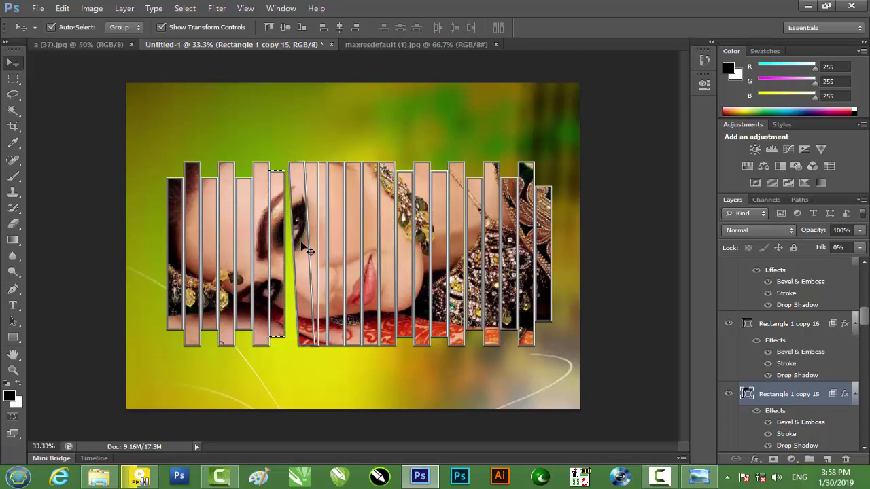
key(ctrl+d)
key(Left)
key(Left)
key(Left)
key(Left)
key(Left)
key(Left)
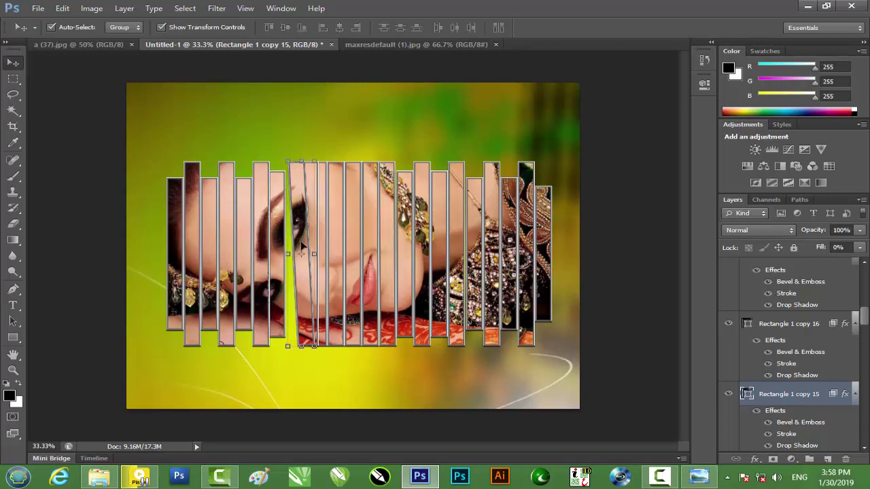
key(Left)
key(Left)
key(Left)
key(Left)
key(Left)
key(Left)
key(Left)
key(Left)
key(Left)
key(Left)
key(Left)
key(Left)
key(Left)
key(Left)
key(Left)
key(Left)
key(Left)
key(Left)
key(Left)
key(Left)
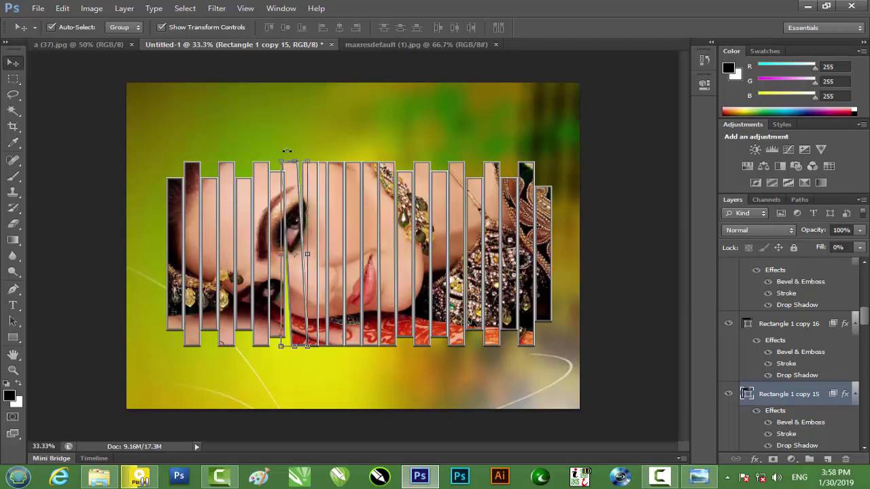
Rotate the tilted strip over the upper eye by about 2.38° so it stands upright beside the seventh strip, and deselect it
drag(287, 151, 290, 151)
key(Left)
key(Left)
key(Left)
key(Left)
key(Left)
key(Left)
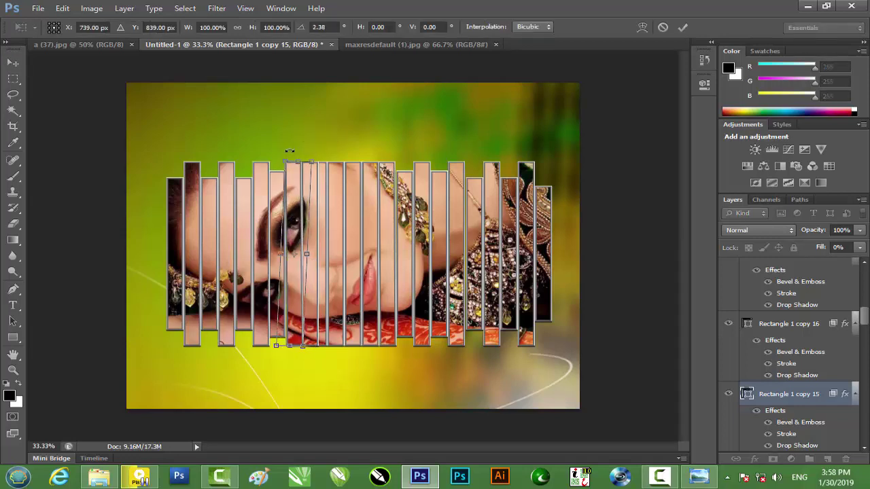
key(Escape)
click(636, 343)
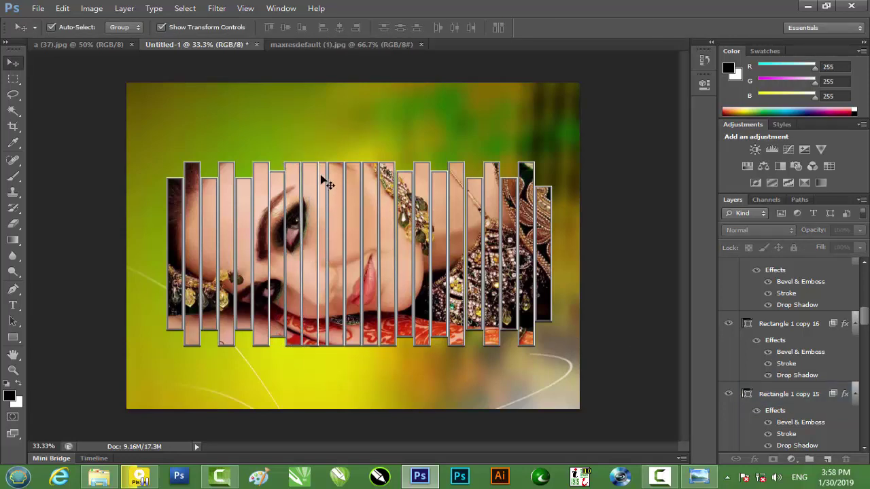
click(193, 146)
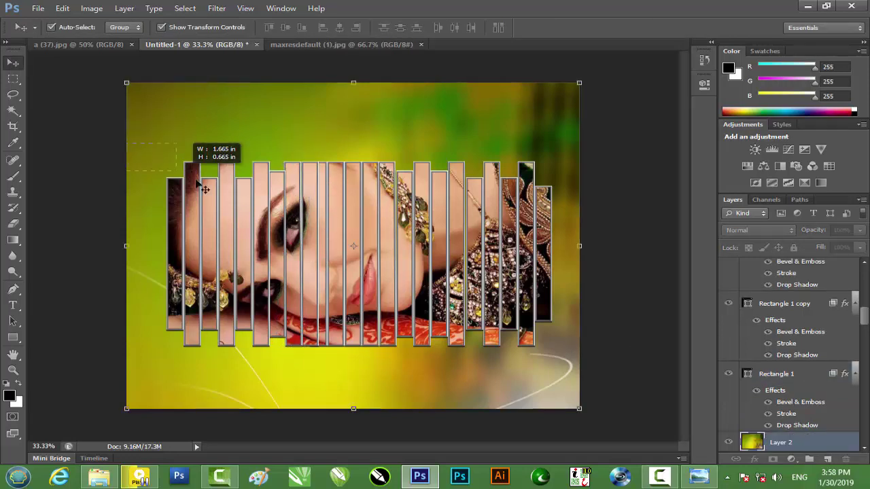
key(ctrl+alt+a)
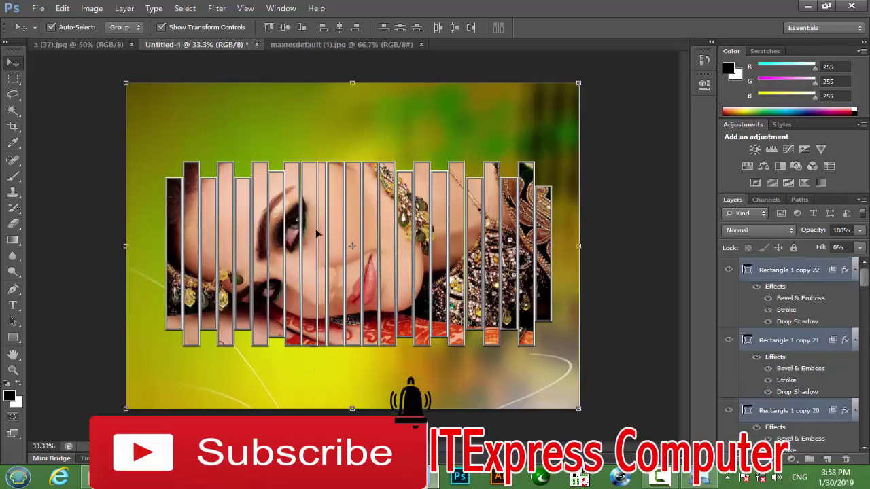
click(632, 197)
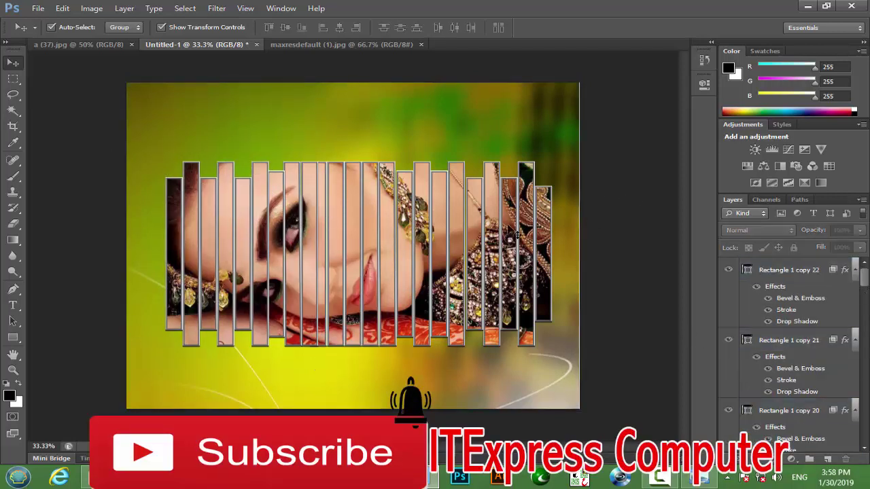
click(324, 176)
Select the seven leftmost strips, shift them left together to leave a narrow gap before the eighth strip, and deselect them
click(175, 192)
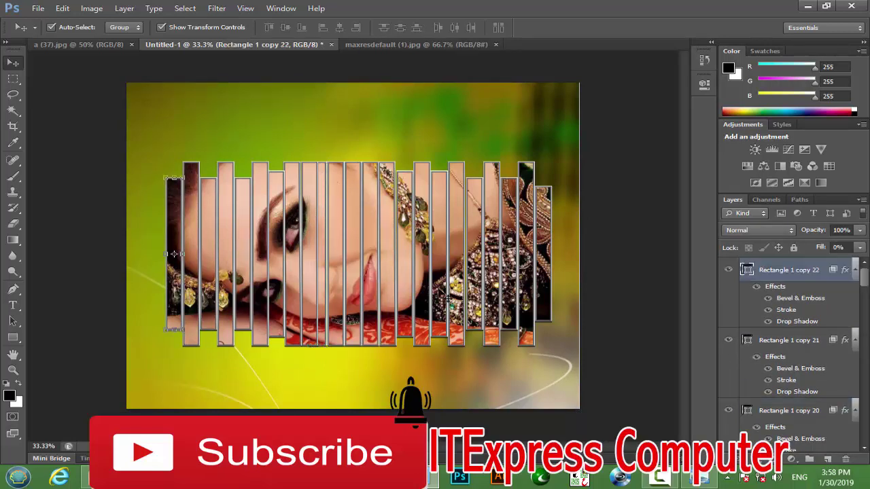
shift+click(802, 341)
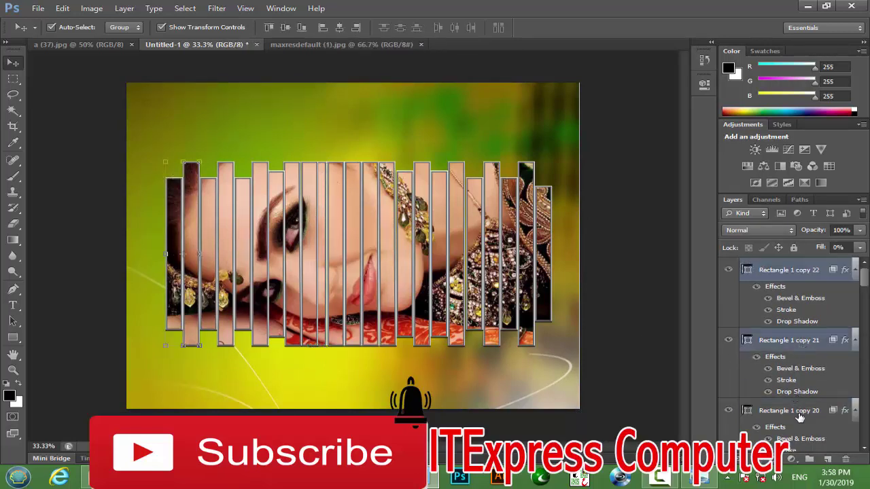
shift+click(801, 412)
drag(863, 281, 865, 317)
ctrl+click(797, 317)
ctrl+click(787, 385)
ctrl+click(799, 323)
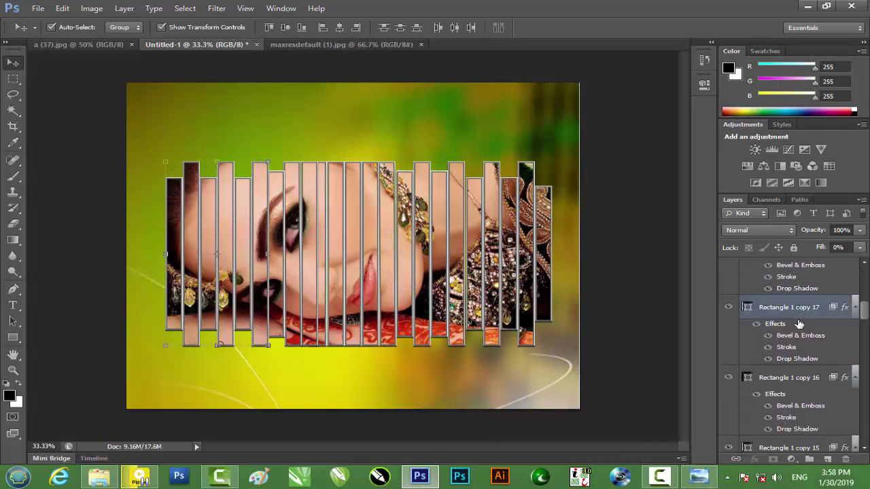
ctrl+click(793, 382)
key(Left)
key(Left)
key(Left)
key(Left)
key(Left)
key(Left)
key(Left)
key(Left)
key(Left)
key(Left)
key(Left)
key(Left)
key(Left)
key(Left)
key(Left)
key(Left)
key(Left)
key(Left)
key(Left)
key(Left)
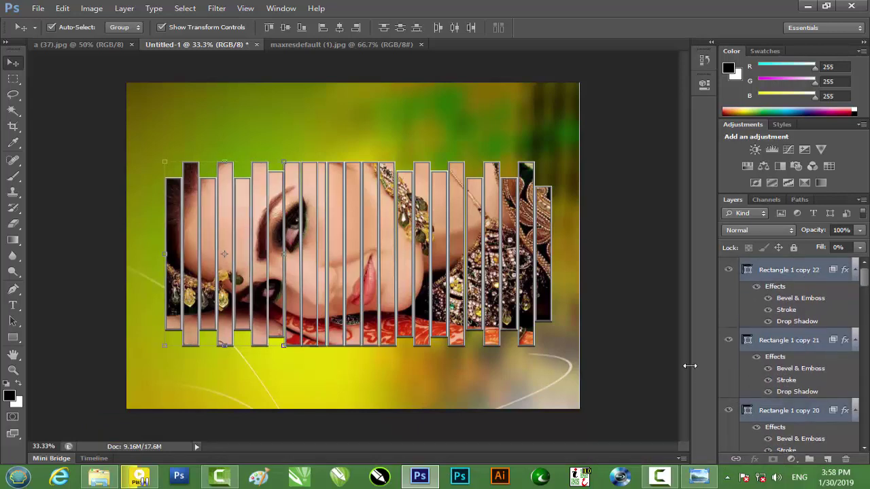
key(Left)
key(Left)
key(Left)
key(Left)
key(Left)
key(Left)
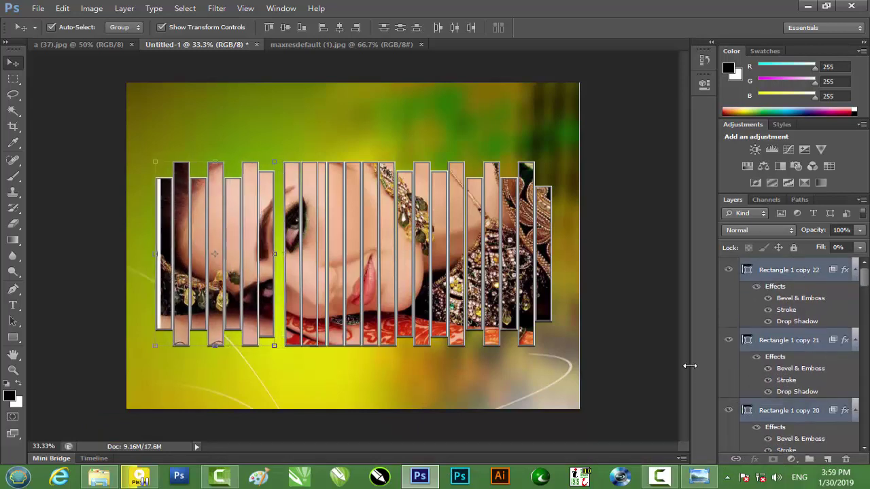
key(Right)
key(Right)
key(Right)
key(Right)
key(Right)
key(Right)
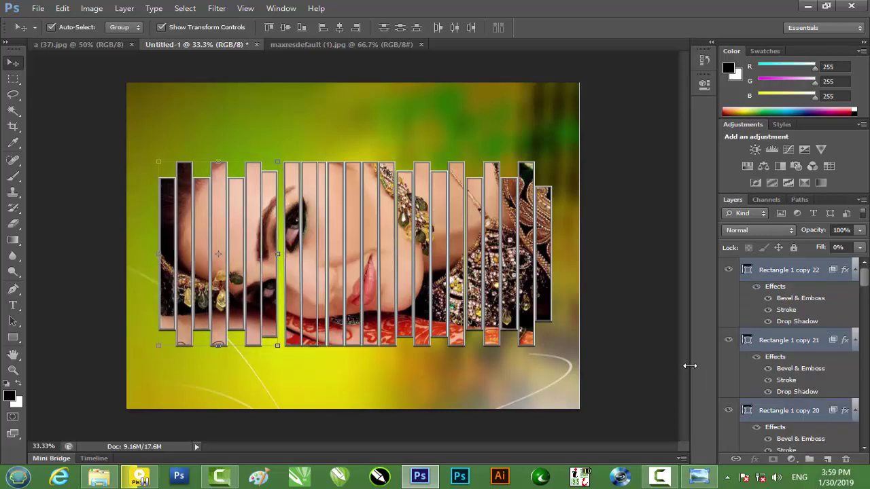
key(ctrl+t)
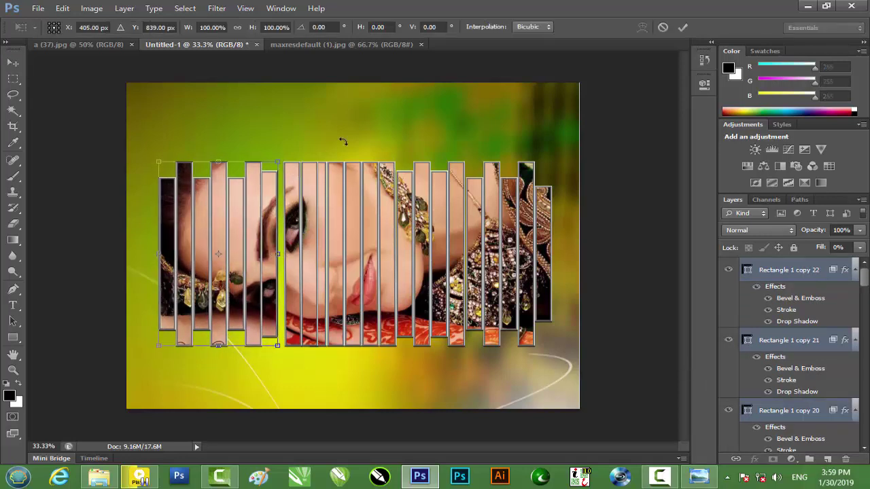
key(Escape)
click(360, 141)
Shift the eighth strip from the left leftward until it sits flush against the seventh strip
click(294, 170)
key(Left)
key(Left)
key(Left)
key(Left)
key(Left)
key(Left)
key(Left)
key(Left)
key(Left)
key(Left)
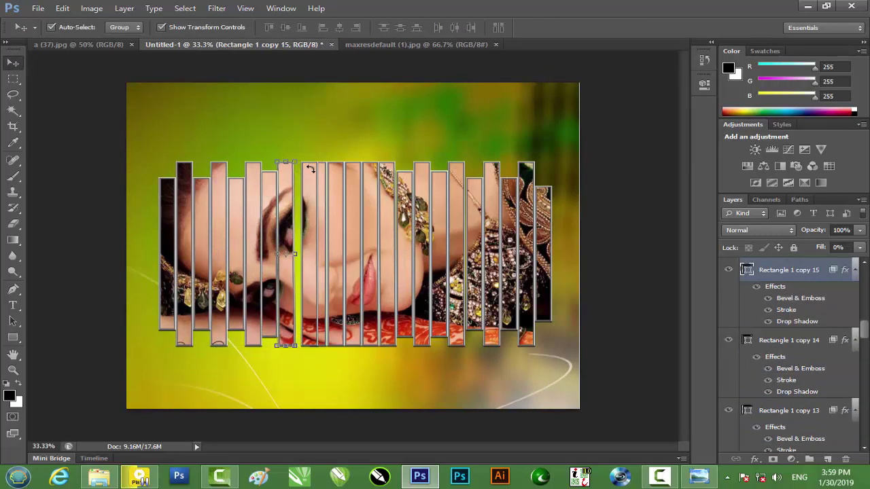
Shift the ninth strip from the left leftward until it sits flush against the eighth strip
click(311, 174)
key(ctrl+d)
key(Left)
key(Left)
key(Left)
key(Left)
key(Left)
key(Left)
key(Left)
key(Left)
key(Left)
key(Left)
key(Left)
key(Left)
key(Left)
key(Left)
key(Left)
key(Left)
key(Left)
key(Left)
key(Left)
key(Left)
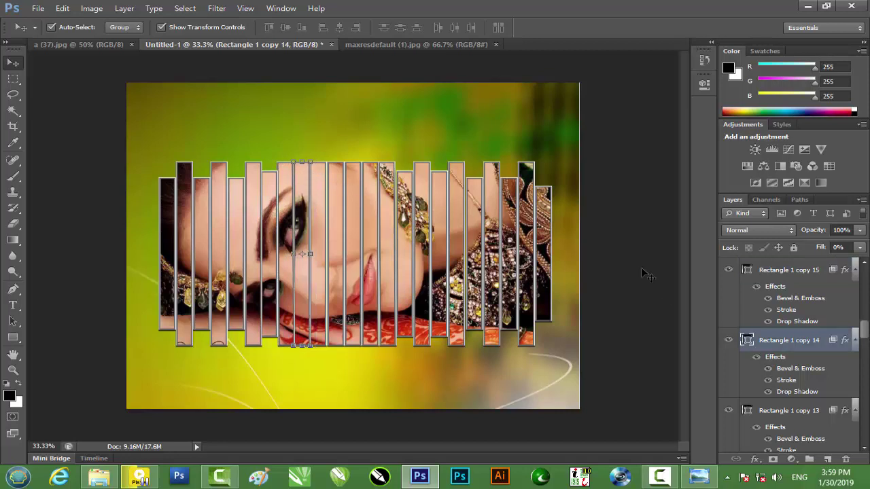
Clear the strip selection and minimize the Photoshop window to show the desktop
click(663, 312)
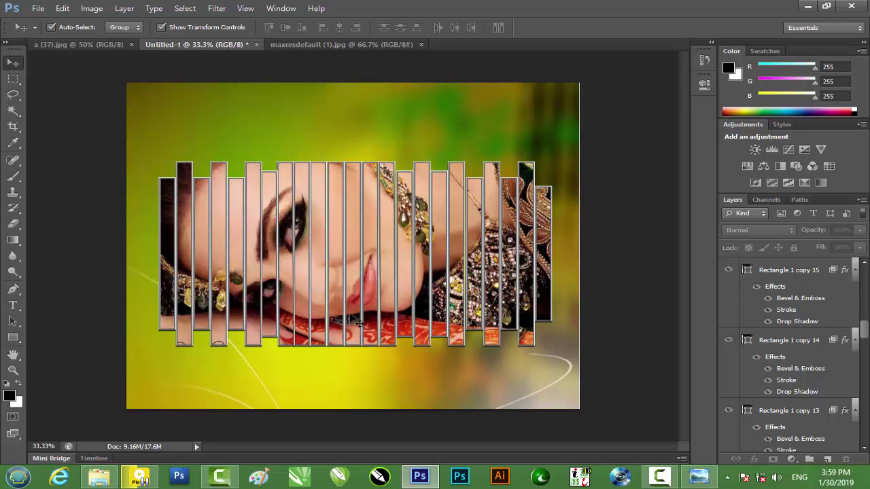
click(802, 7)
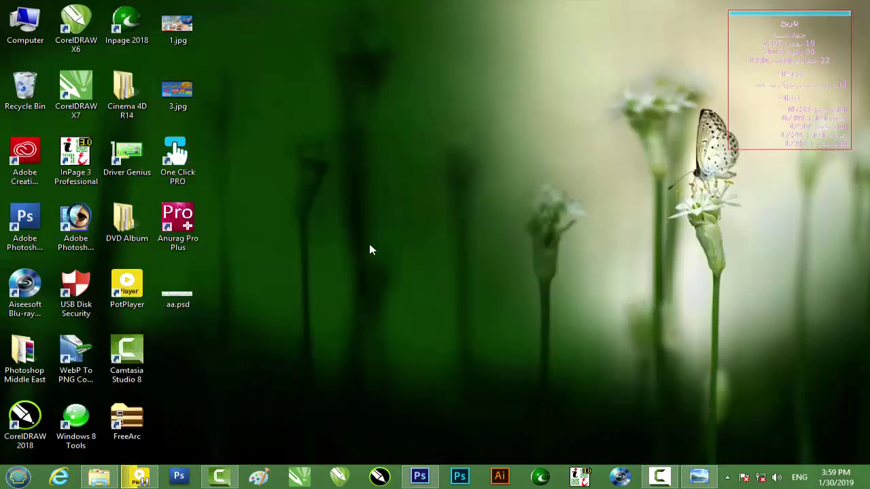